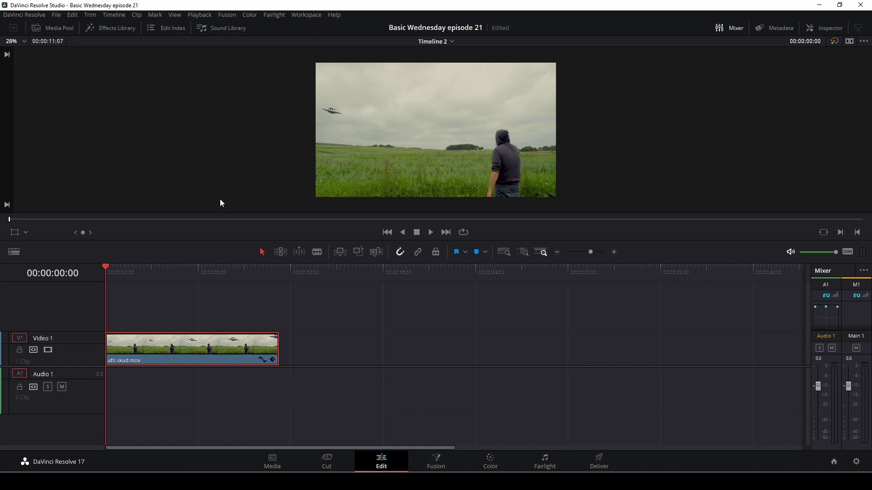
Step: Place Duke Denver Film Aspect Ratio Pack 2.75.png from the DDF Aspect bin on Video 2, trimmed to the UFO clip's end
click(56, 30)
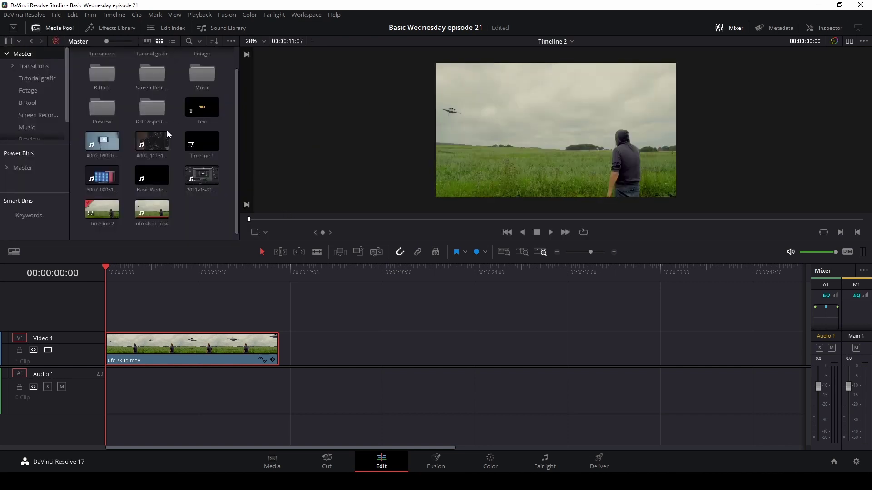
double_click(146, 107)
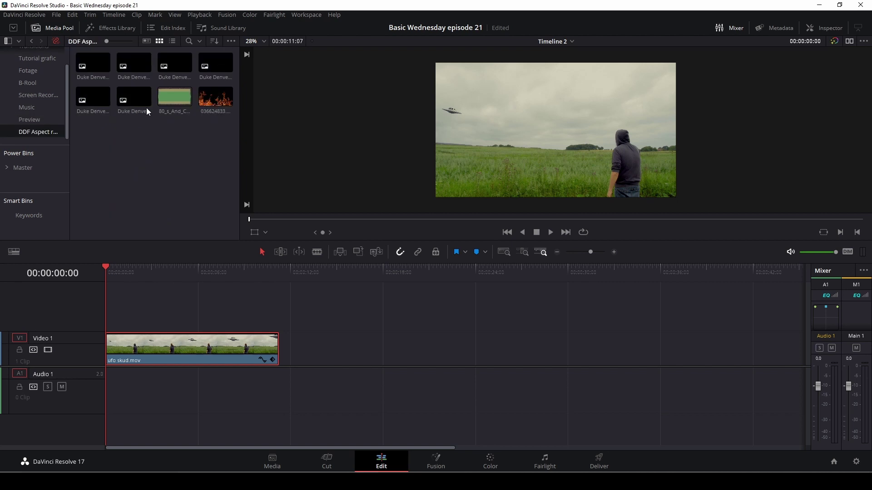
click(104, 81)
drag(133, 100, 111, 321)
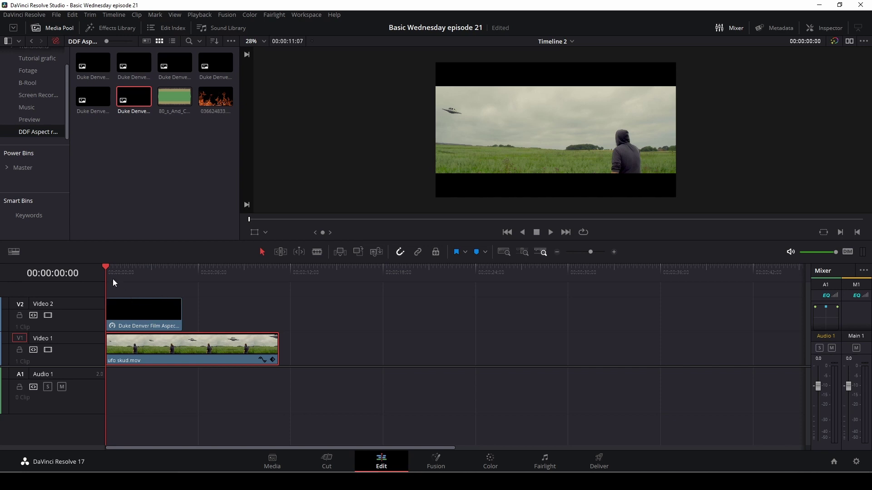
drag(182, 314, 278, 313)
click(226, 280)
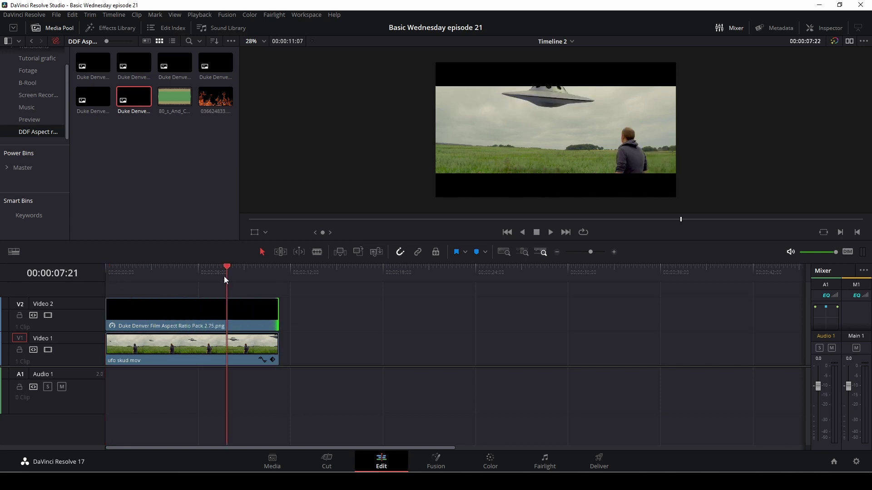
drag(226, 279, 103, 274)
Step: Preview the new bars, then close the Media Pool to widen the viewer
key(space)
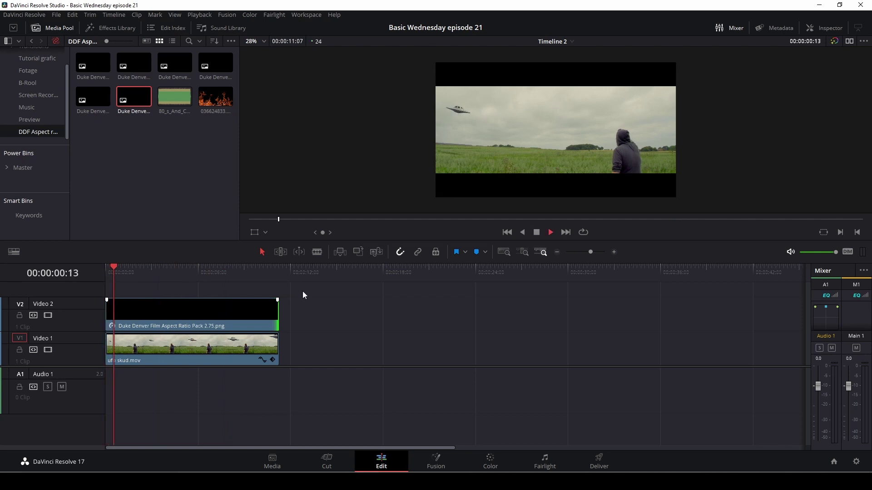
key(space)
click(133, 28)
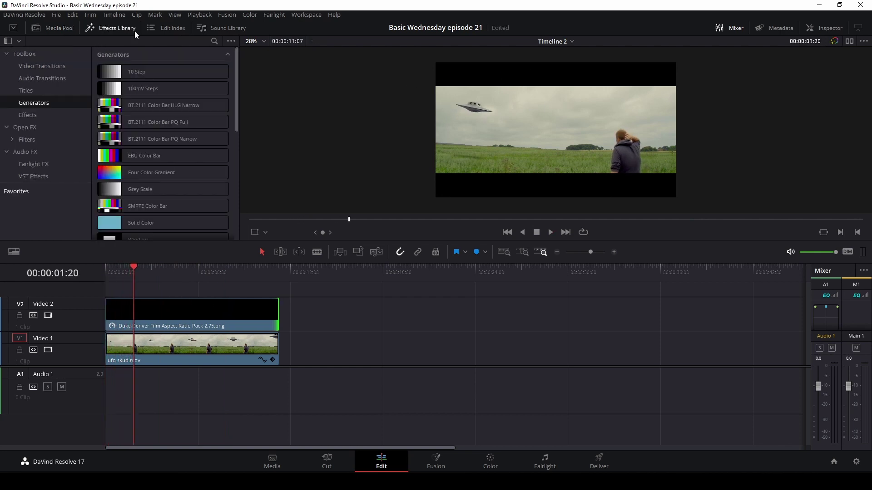
click(72, 29)
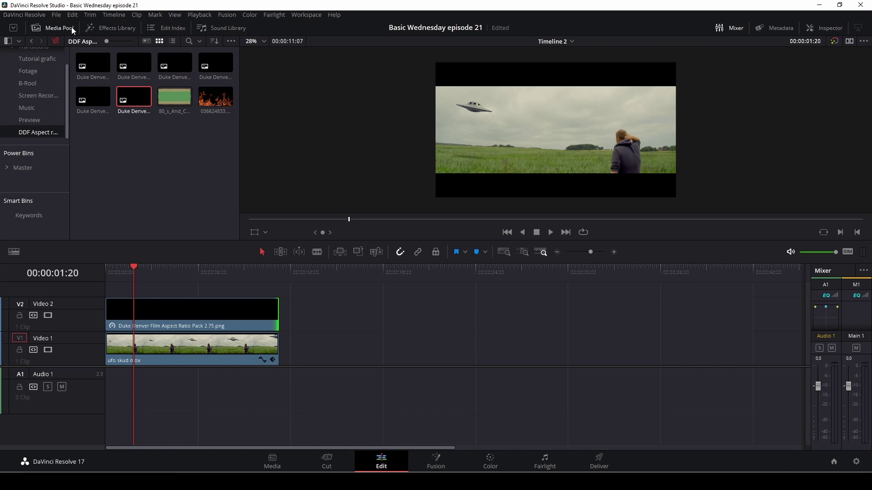
click(66, 27)
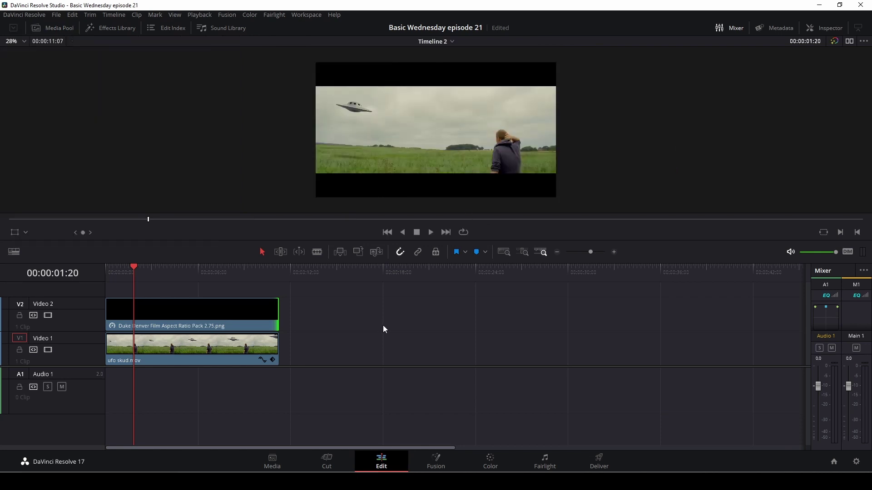
Step: Play the letterboxed clip, return to the first frame, and select the UFO clip on Video 1
key(space)
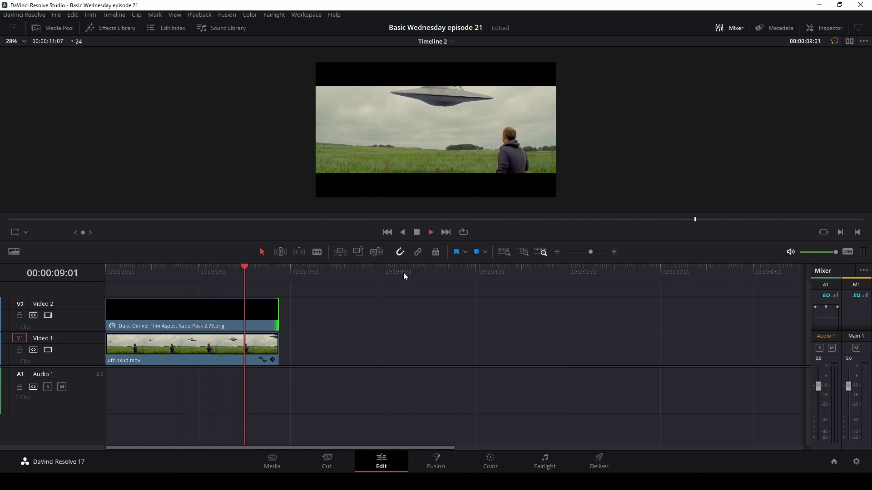
key(space)
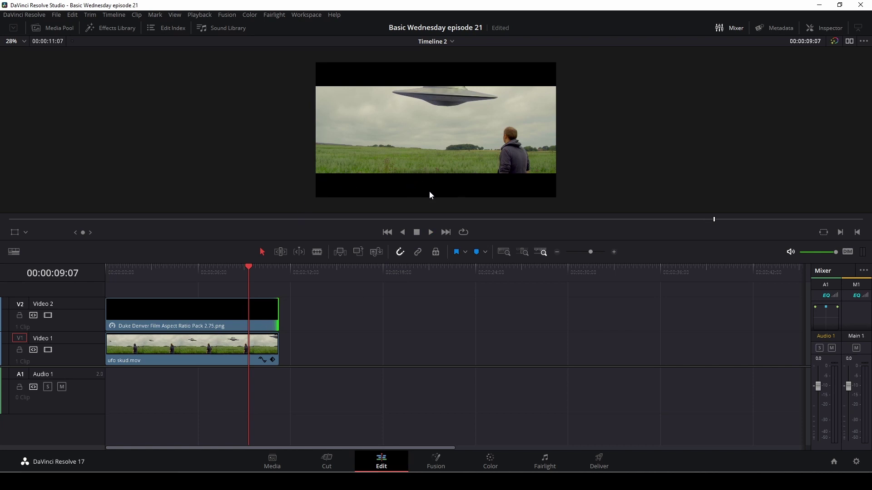
drag(249, 269, 102, 279)
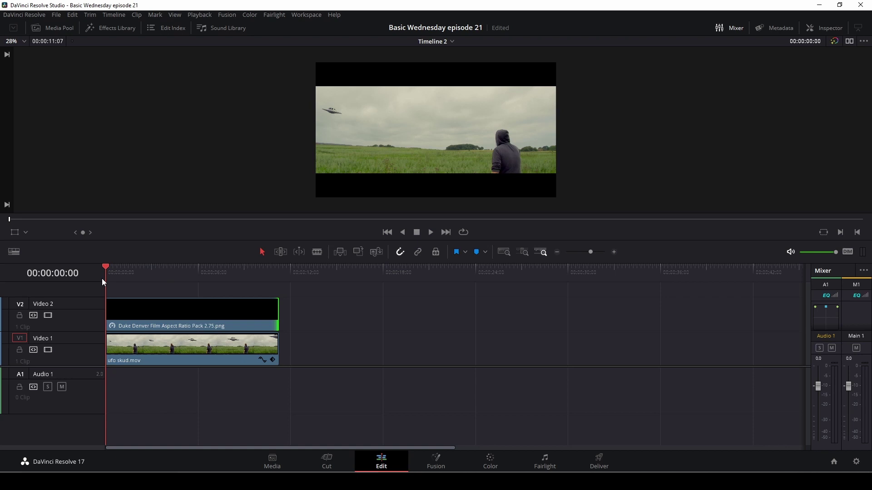
click(205, 347)
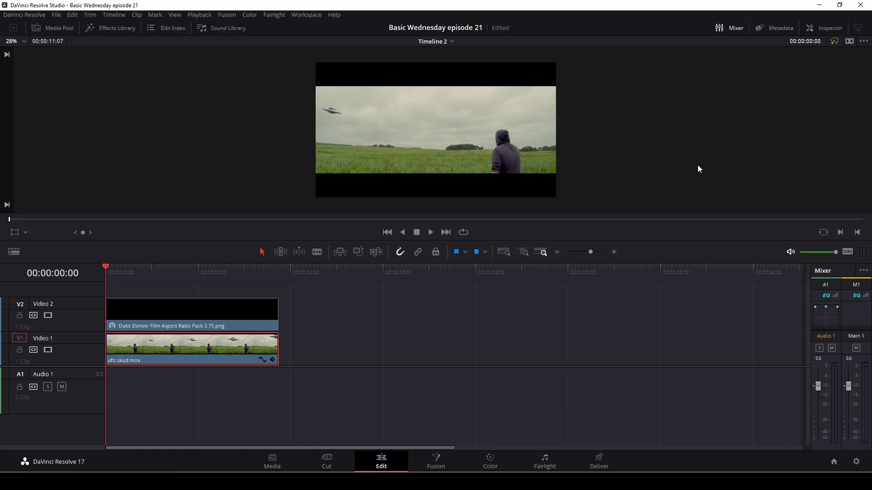
Step: In the Inspector, keyframe ufo skud.mov's Position Y: 0 at start, -78 at 07:18, -35 at the clip end
click(827, 28)
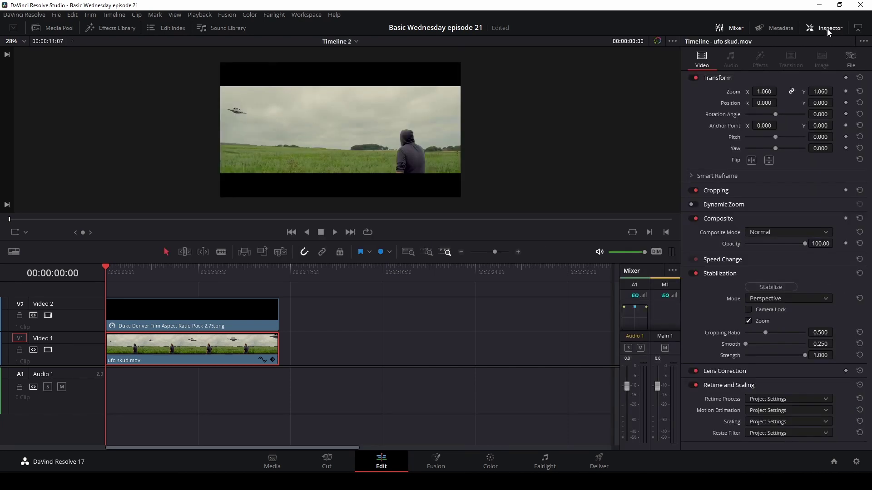
click(845, 102)
drag(105, 268, 226, 272)
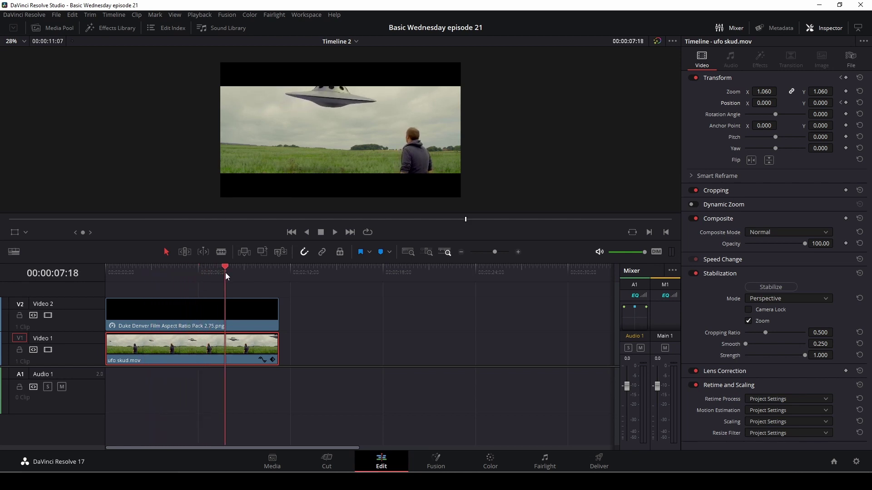
drag(835, 103, 835, 103)
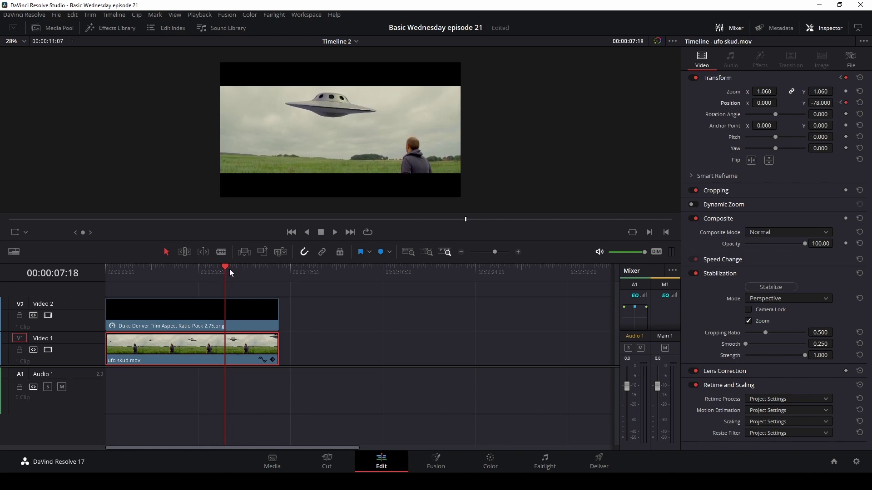
drag(226, 268, 272, 276)
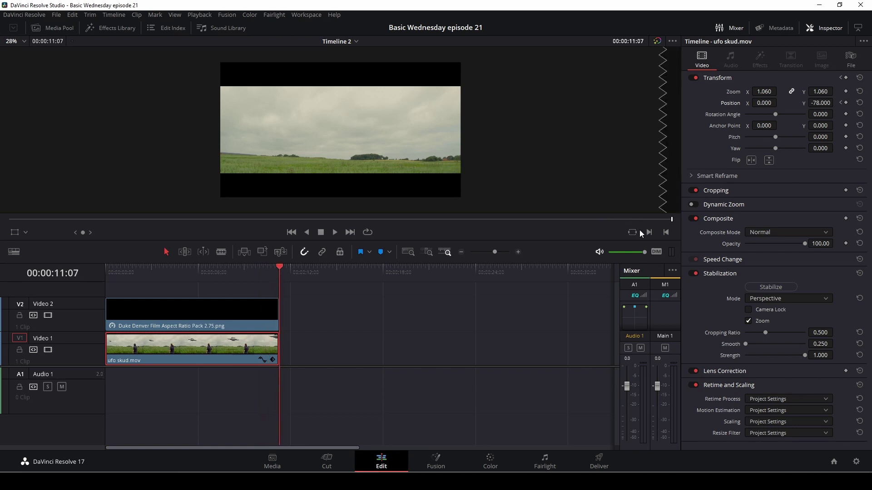
drag(821, 103, 831, 103)
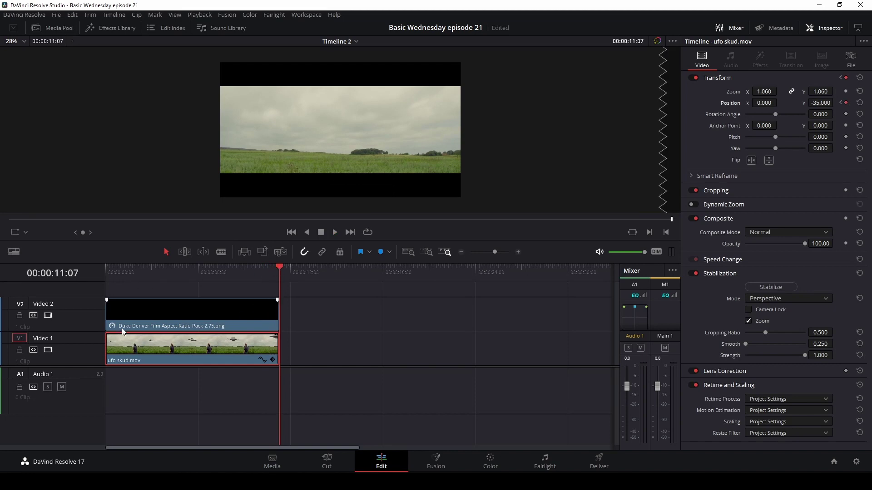
Step: Delete the 2.75 letterbox PNG from Video 2 and return to the timeline start
click(219, 314)
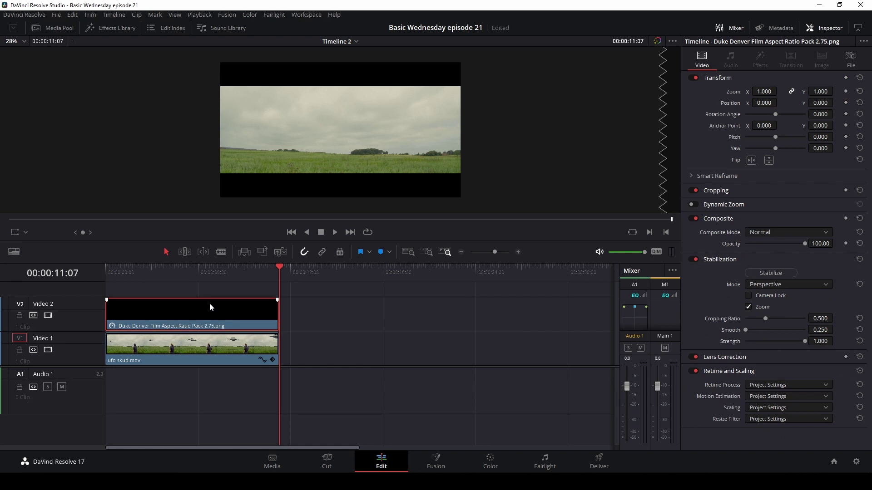
key(Delete)
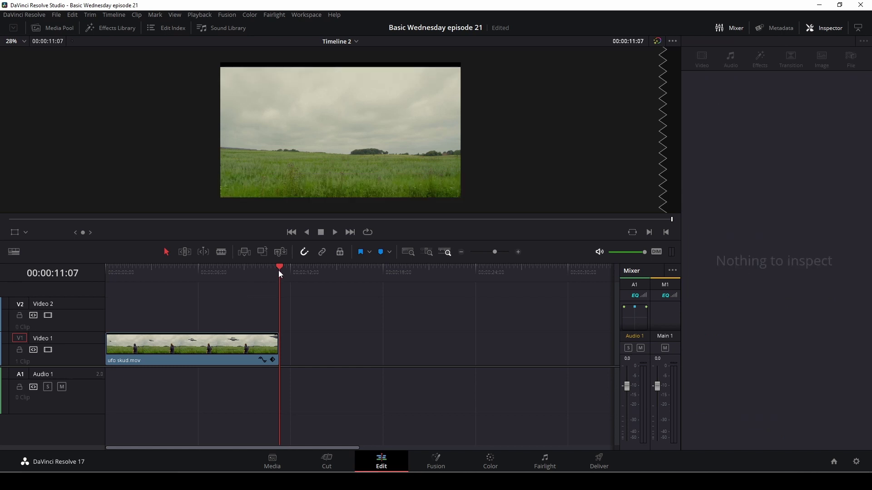
drag(278, 271, 108, 278)
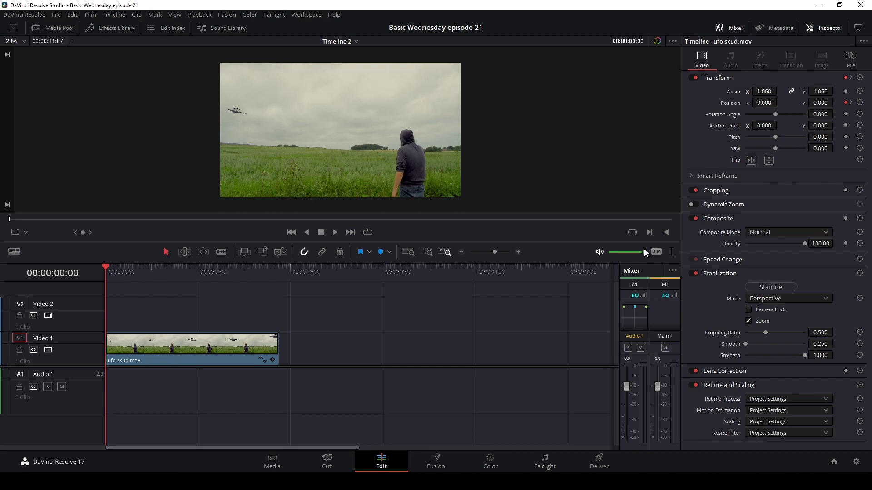
Step: Reset the UFO clip's Position to clear its keyframes, then scrub through to check
click(860, 103)
click(136, 272)
drag(153, 273, 102, 292)
Step: Apply 2.40 output blanking from the Timeline menu and play the clip with the bars
click(114, 14)
mouse_move(120, 388)
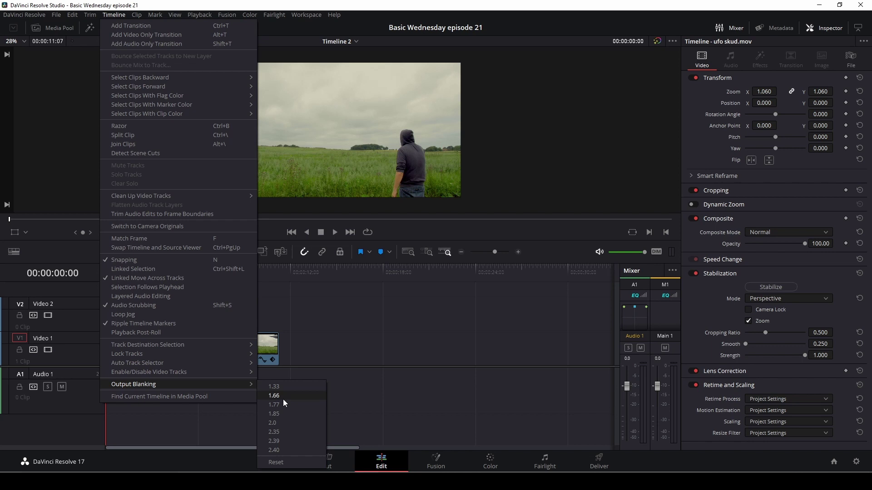
click(284, 450)
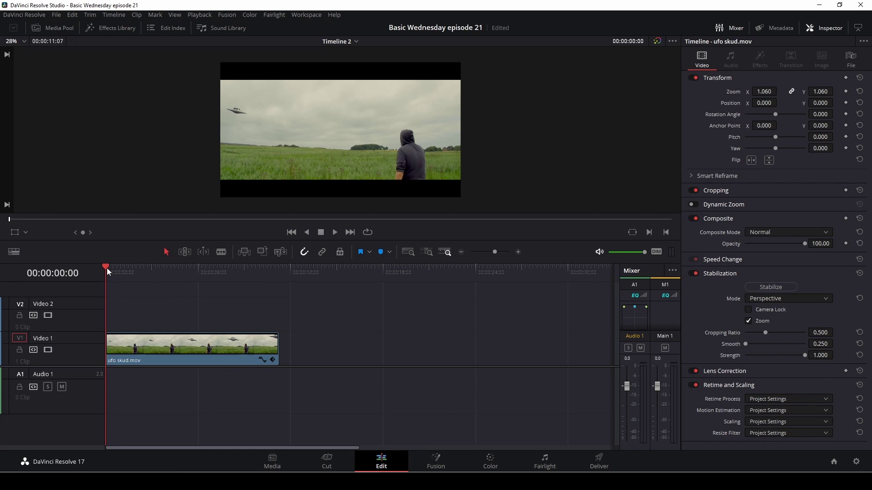
key(space)
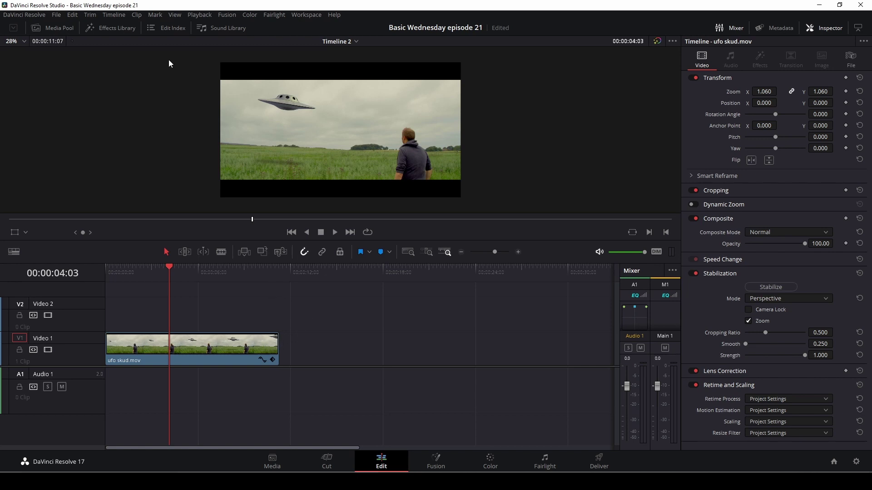
Step: Clear the timeline output blanking so the UFO footage fills the viewer without bars
click(118, 17)
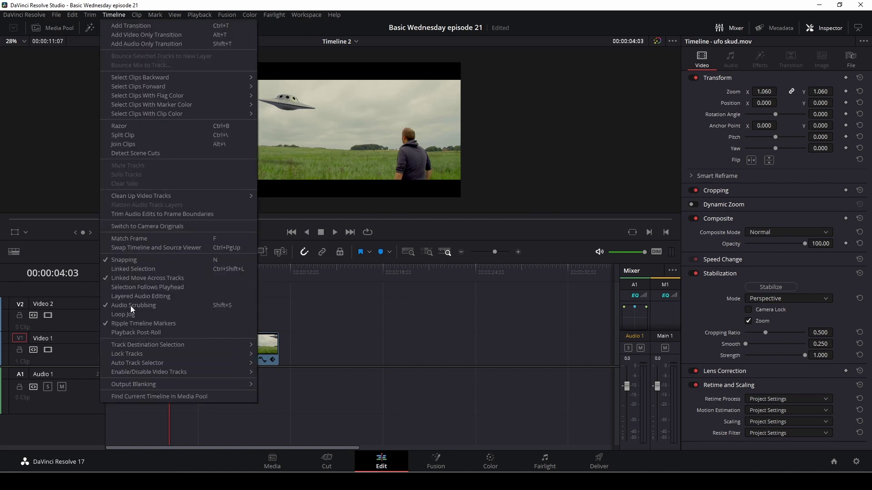
mouse_move(151, 385)
click(299, 459)
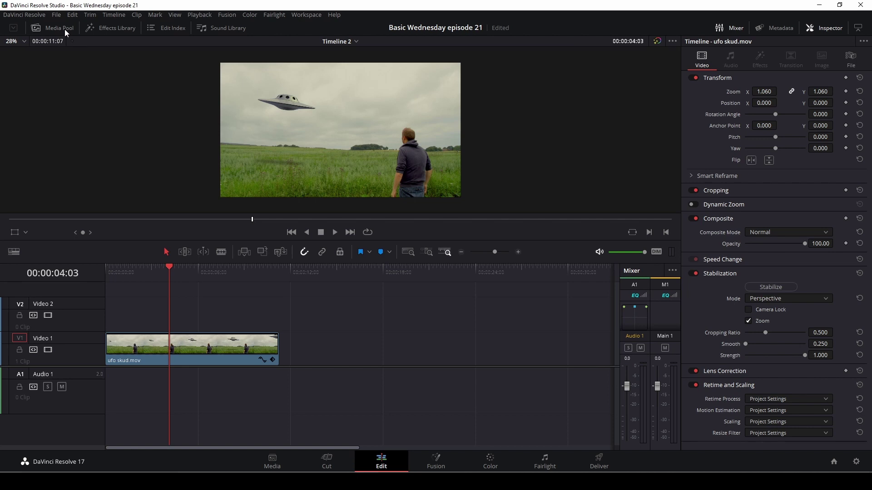
Step: Place the 2.75 aspect-ratio PNG on Video 2, extend it to the UFO clip's length, and close the Media Pool
click(65, 30)
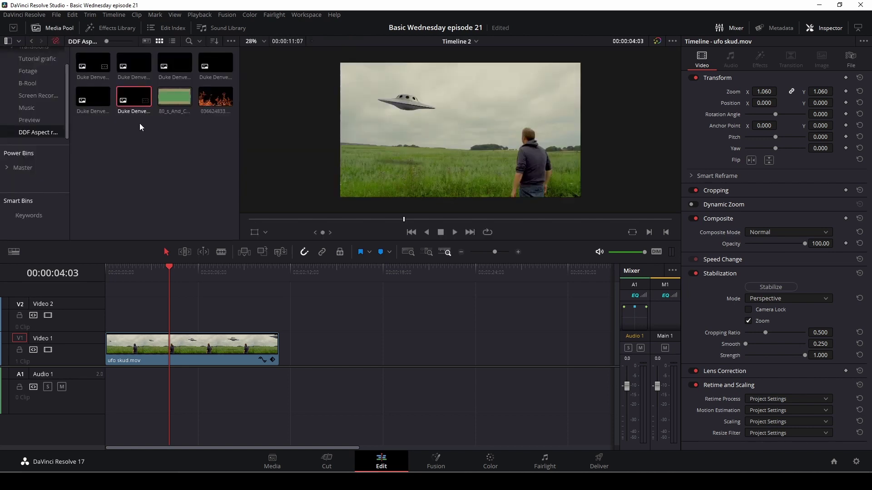
click(136, 98)
drag(136, 97, 117, 314)
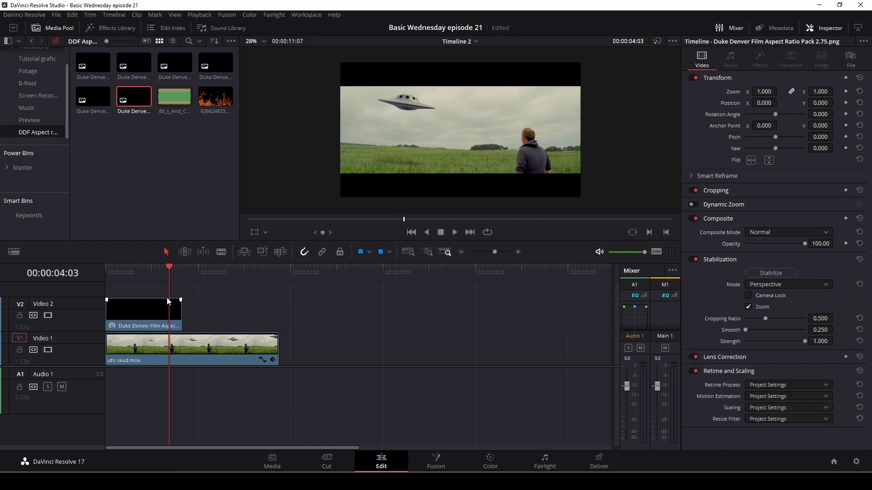
drag(175, 309, 278, 309)
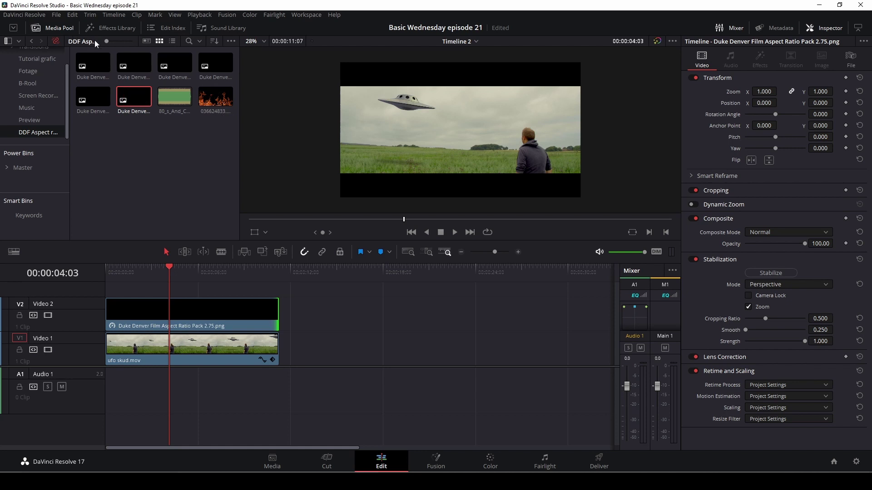
click(61, 27)
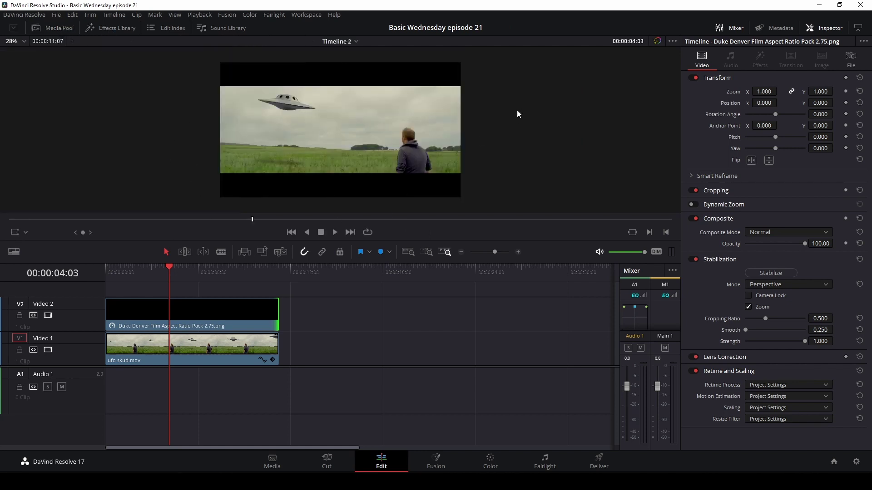
Step: Duplicate the overlay onto a new Video 3 track, return to the start, and reselect the Video 2 overlay
click(213, 306)
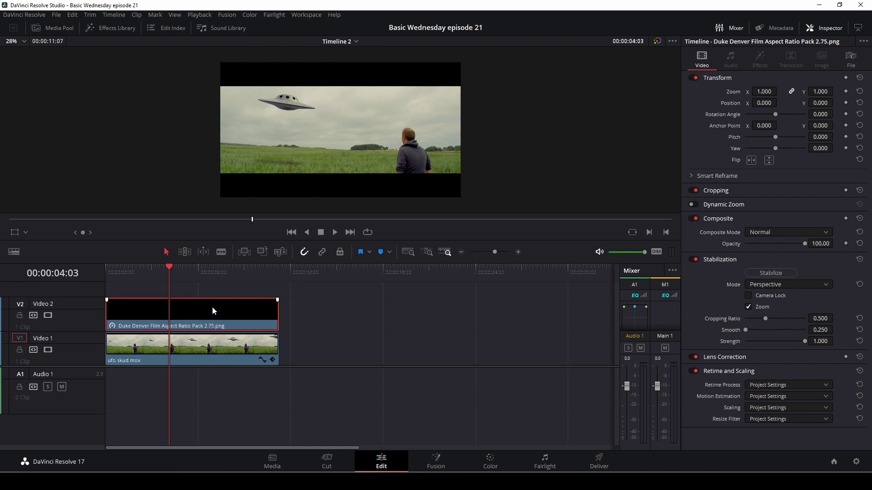
drag(211, 307, 406, 304)
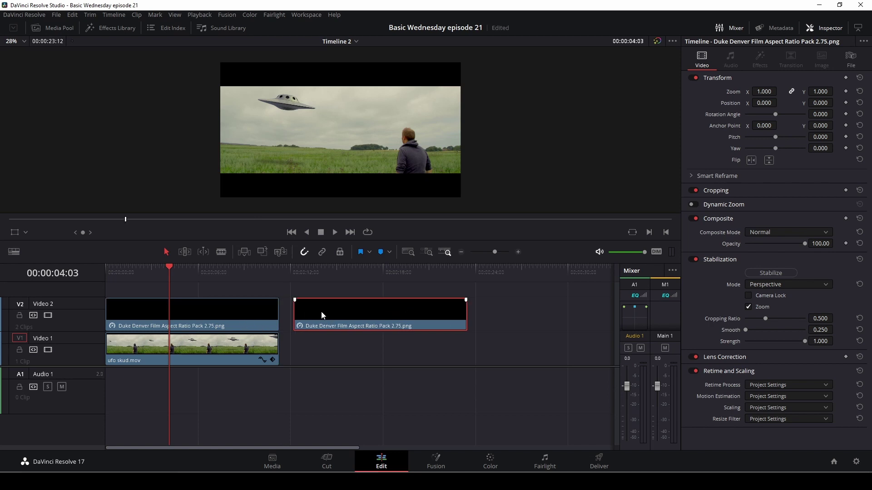
drag(318, 300, 134, 291)
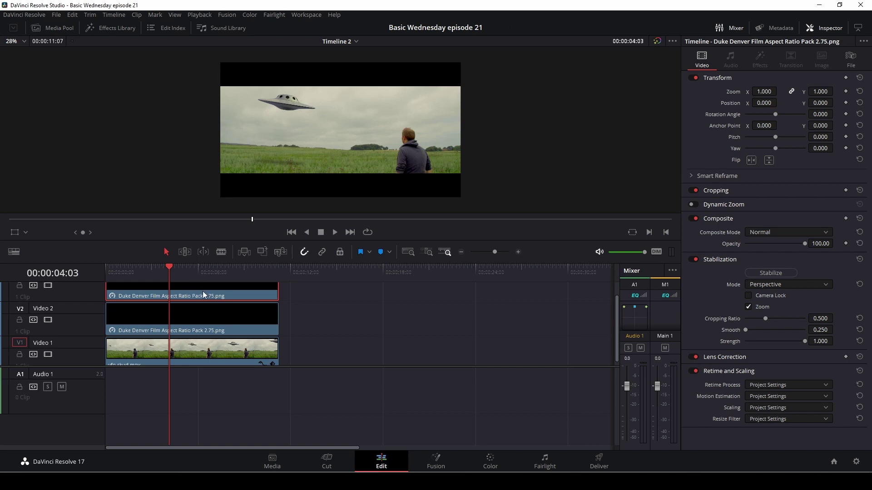
drag(170, 266, 109, 273)
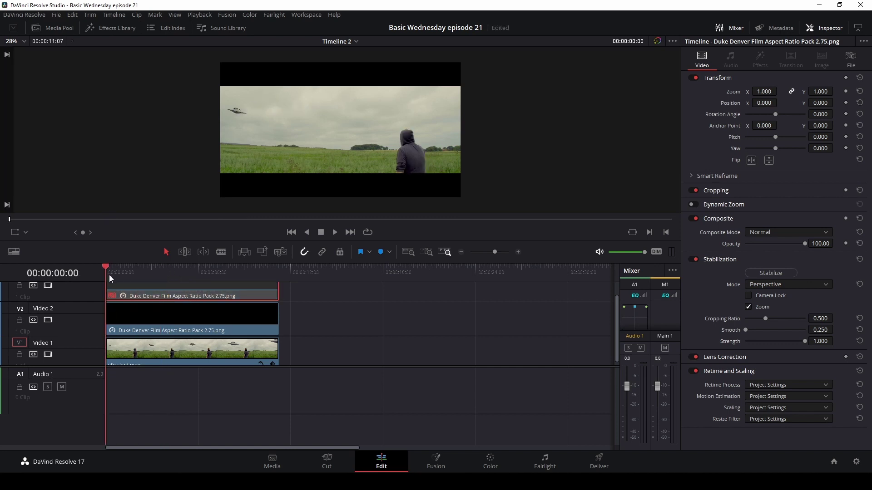
click(175, 327)
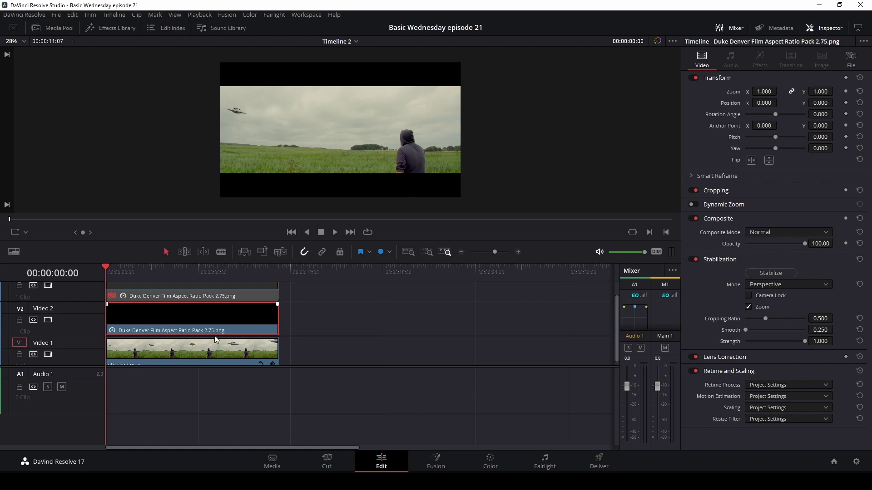
Step: On the Color page, draw a closed four-point Curve window around the overlay's bottom black bar
click(494, 464)
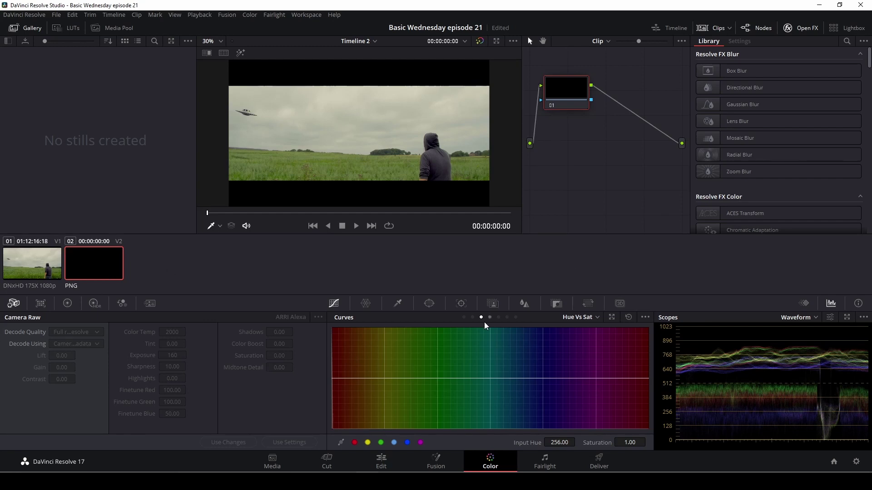
click(430, 305)
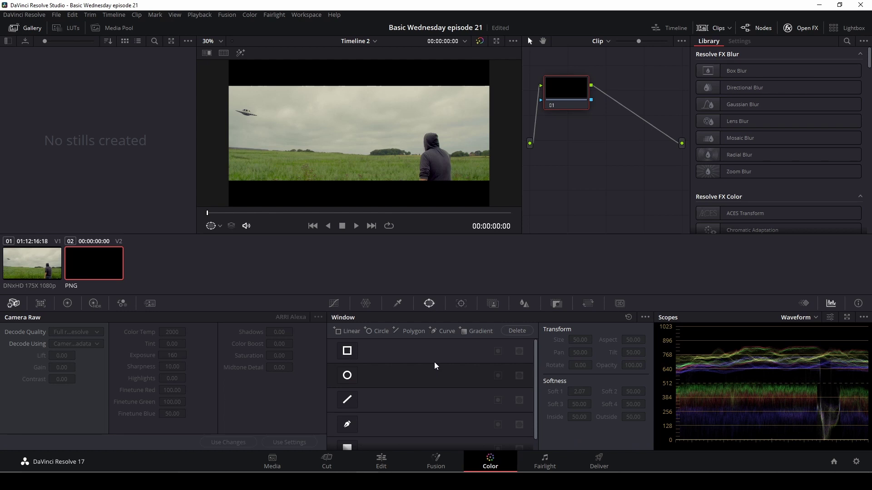
click(348, 427)
click(214, 175)
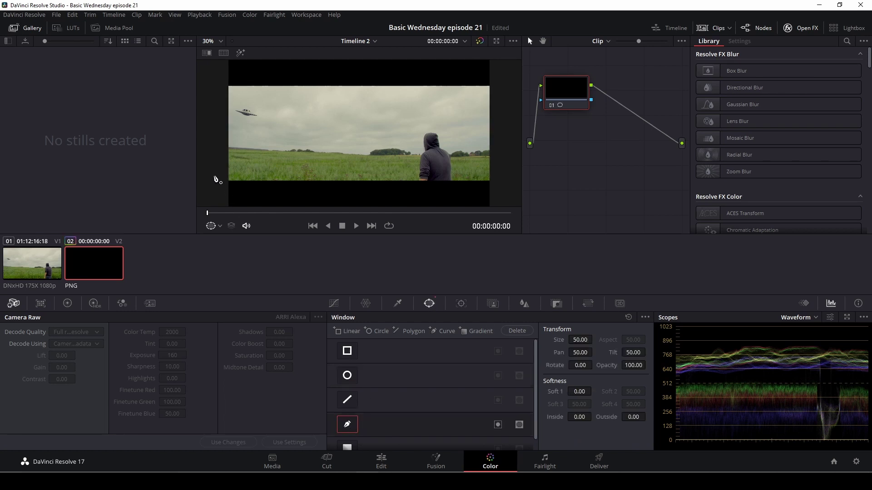
click(500, 175)
scroll(511, 205, down, 1)
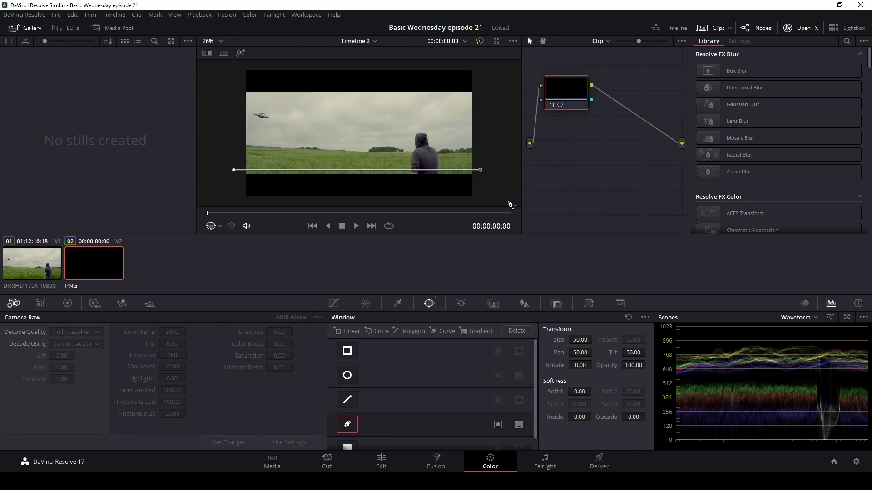
click(488, 203)
click(225, 203)
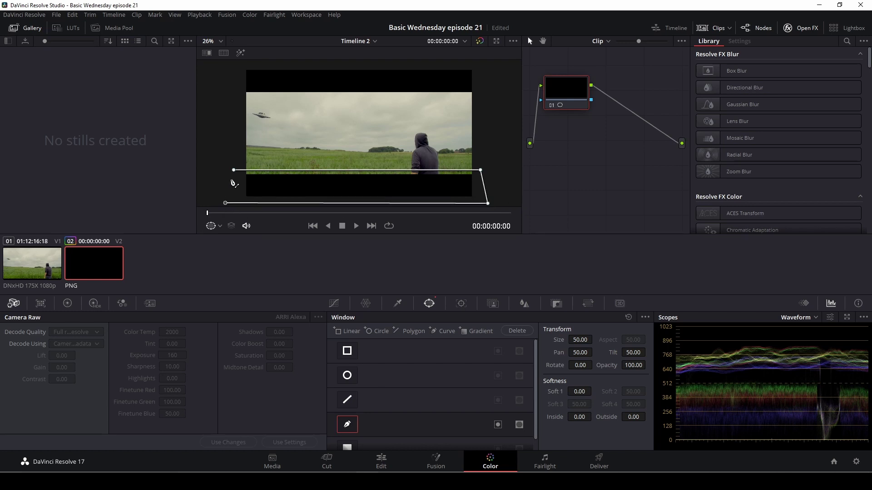
click(234, 171)
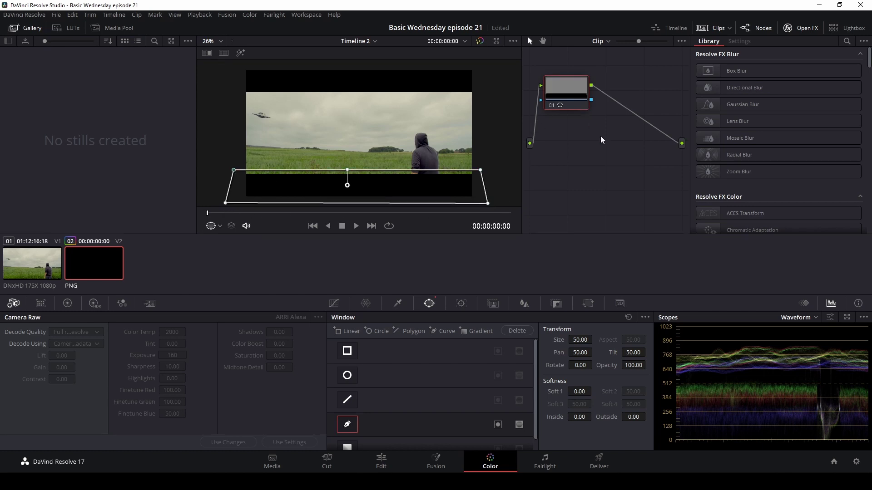
Step: Add an Alpha Output, feed the node's key into it, and lower the bottom-bar window below the frame
right_click(617, 156)
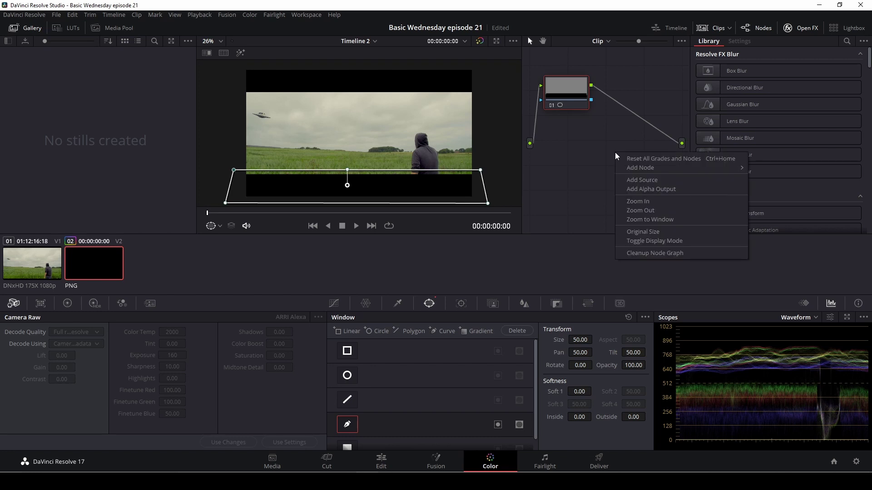
click(651, 189)
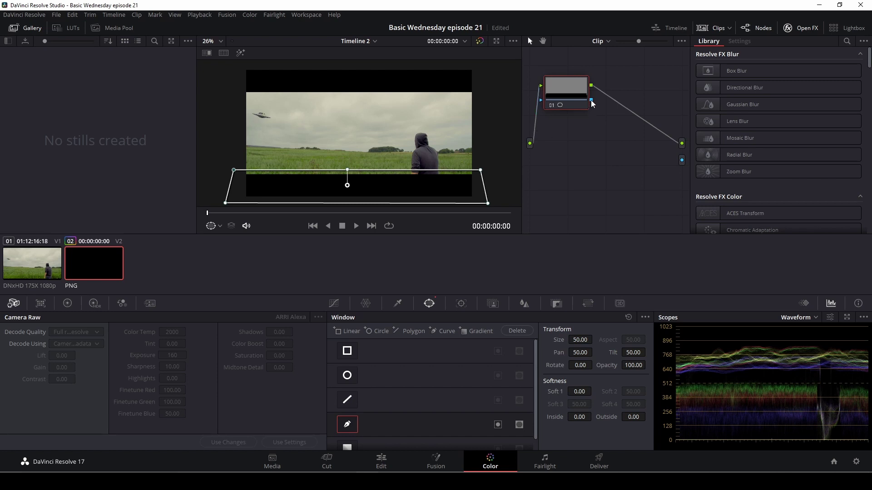
drag(592, 105, 682, 166)
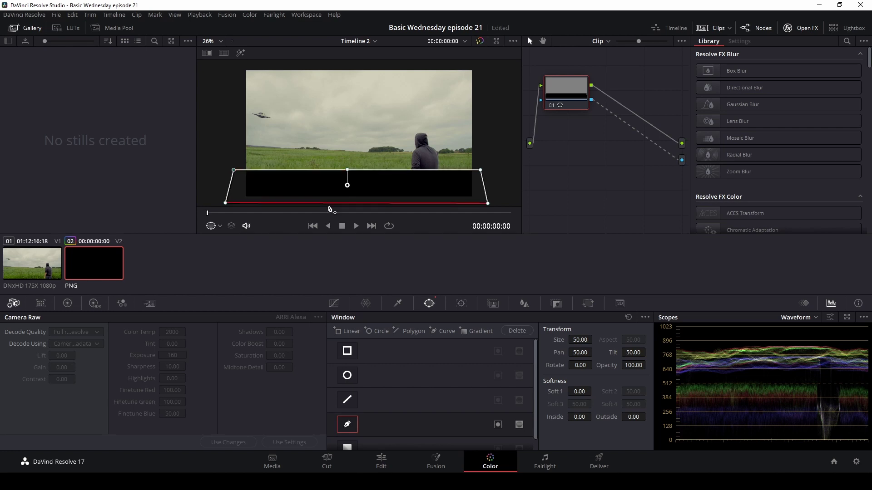
drag(376, 188, 391, 204)
scroll(388, 202, down, 1)
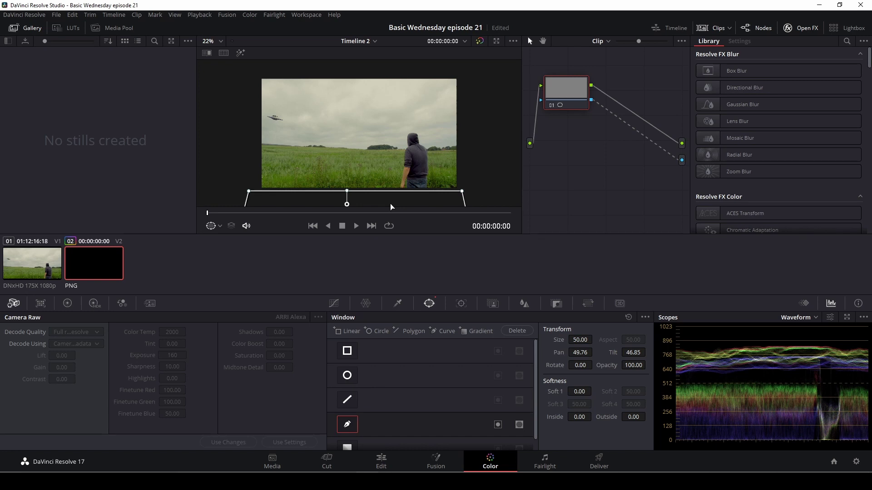
Step: Undo the window move and corner tweak, and disconnect the node's key from the alpha output
key(ctrl+z)
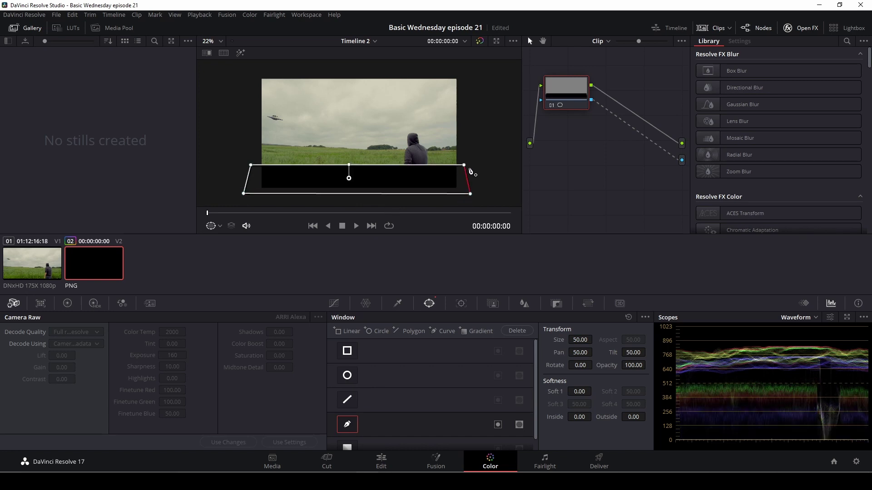
mouse_move(464, 168)
mouse_down()
mouse_move(462, 142)
mouse_move(464, 171)
mouse_up()
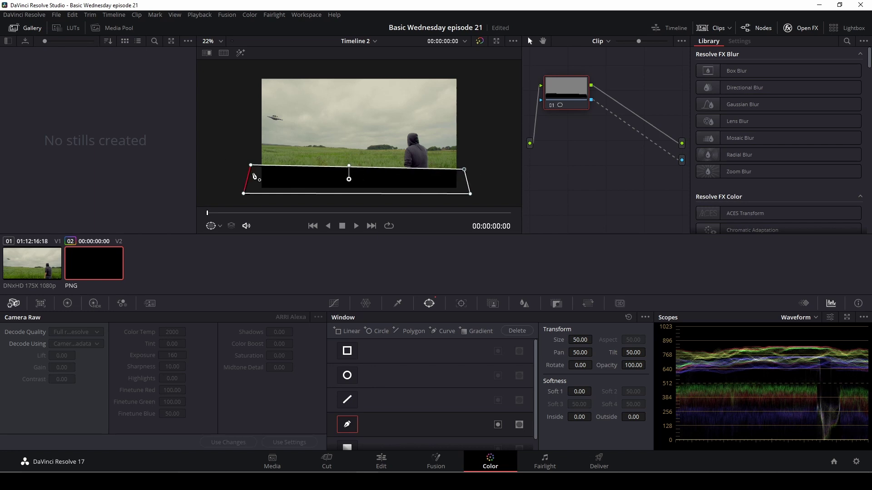
key(ctrl+z)
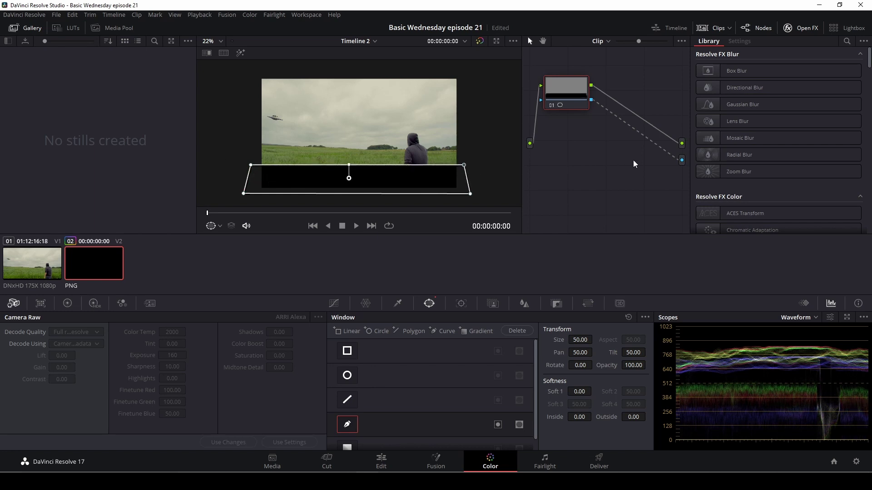
drag(656, 149, 553, 216)
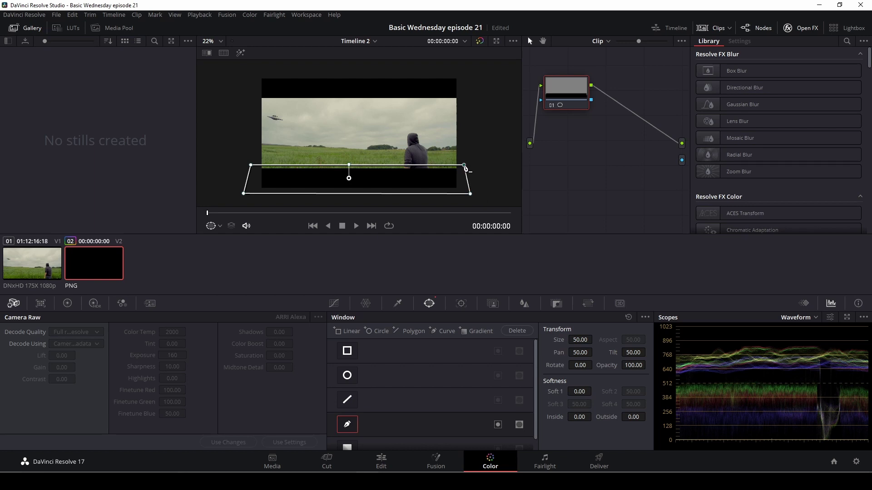
Step: Level the window's top edge along the bottom bar and reconnect the node's key to the alpha output
drag(464, 166, 466, 171)
scroll(444, 175, up, 4)
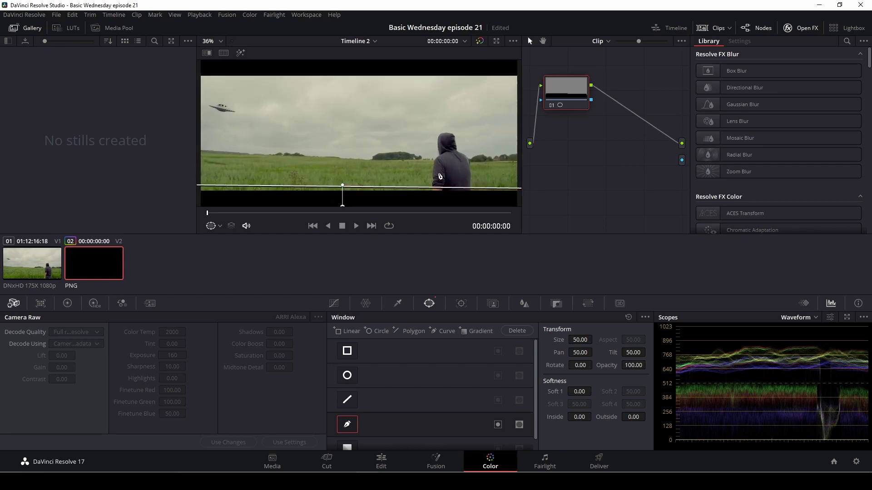
scroll(430, 136, down, 3)
scroll(412, 140, right, 3)
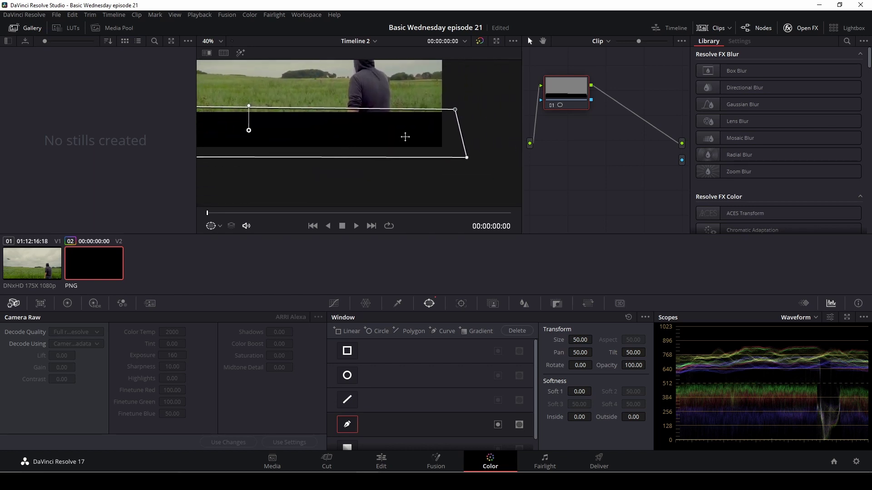
drag(464, 111, 463, 114)
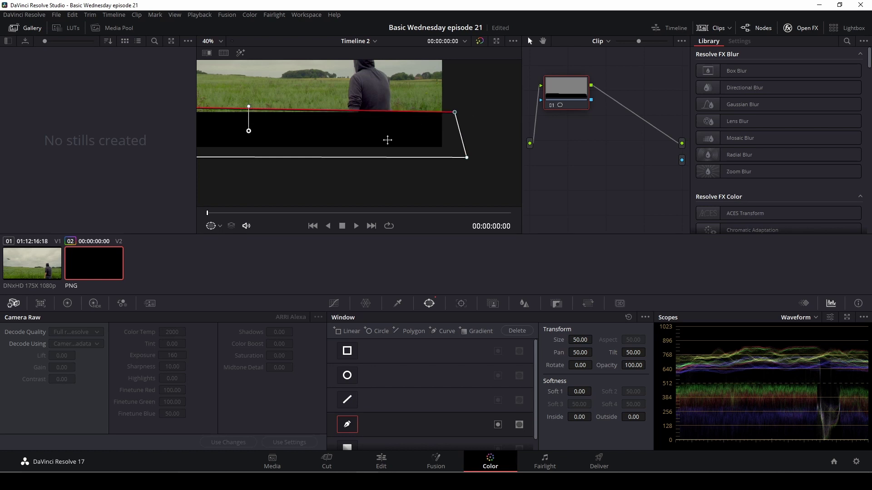
scroll(237, 196, left, 5)
scroll(335, 172, up, 1)
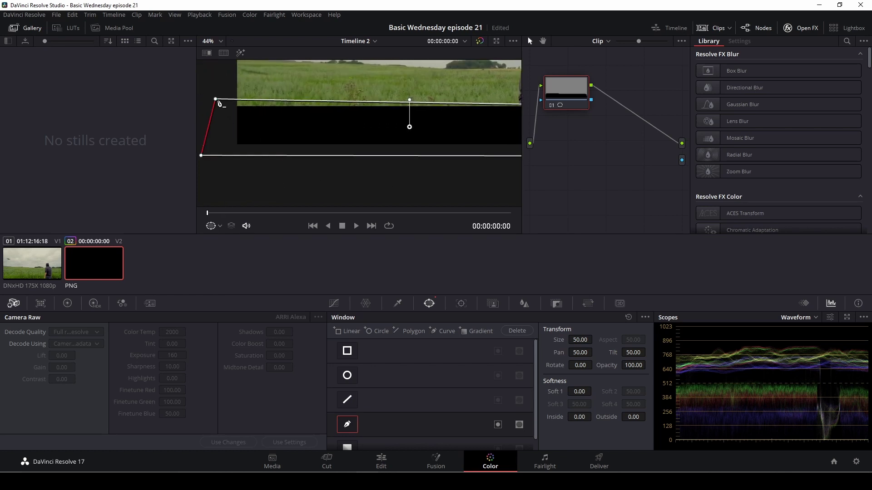
drag(219, 102, 220, 108)
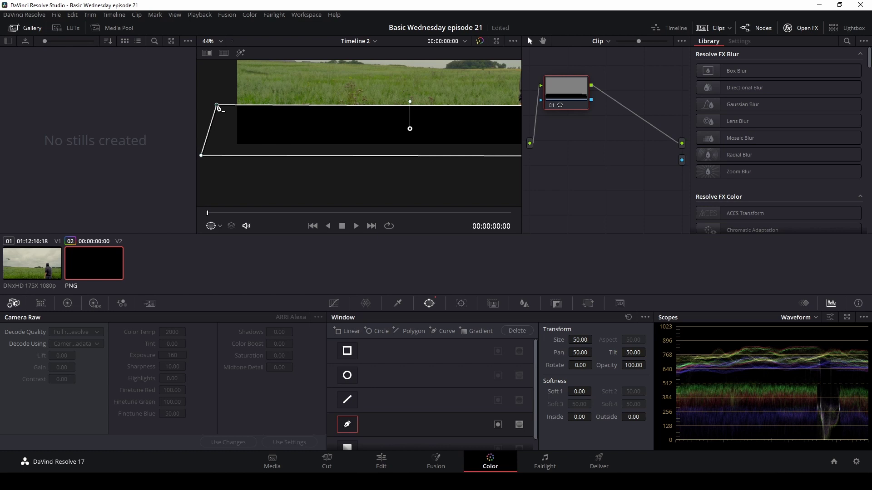
drag(591, 99, 683, 161)
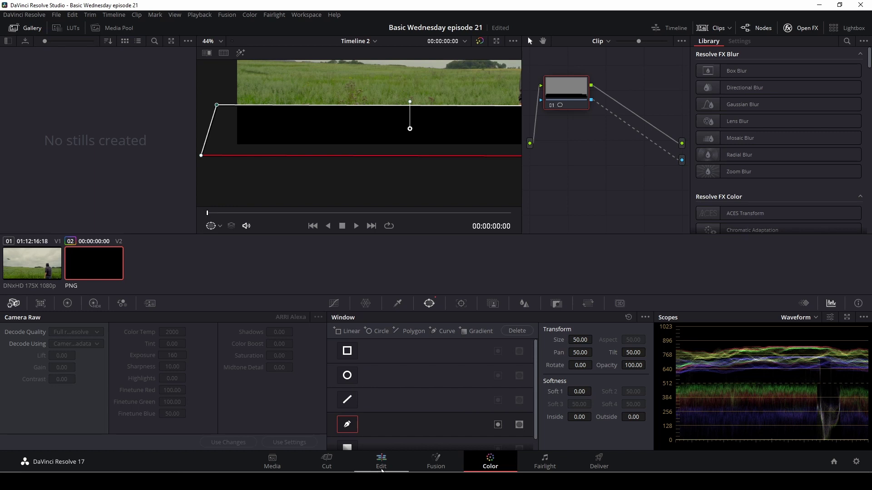
Step: Keyframe the V2 bottom bar's Position Y from -200 at frame 0 to 0, then play it back
click(382, 462)
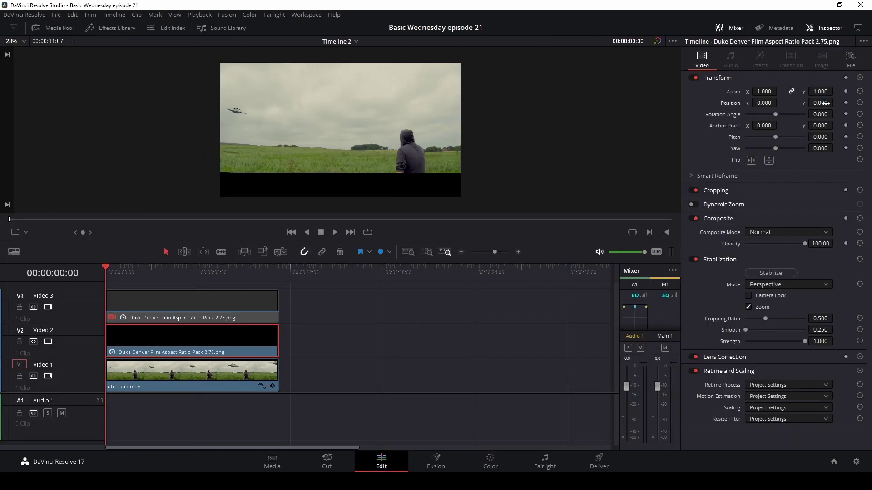
drag(108, 268, 131, 274)
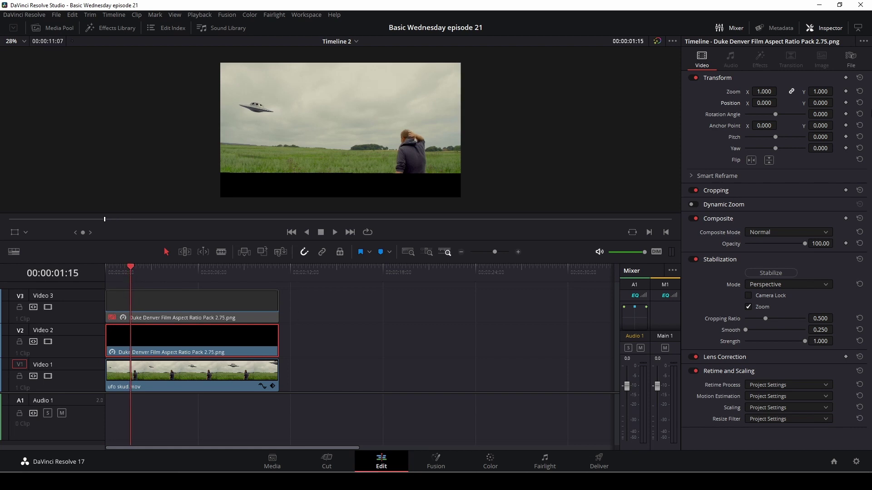
click(846, 102)
drag(129, 272, 106, 272)
drag(818, 103, 726, 103)
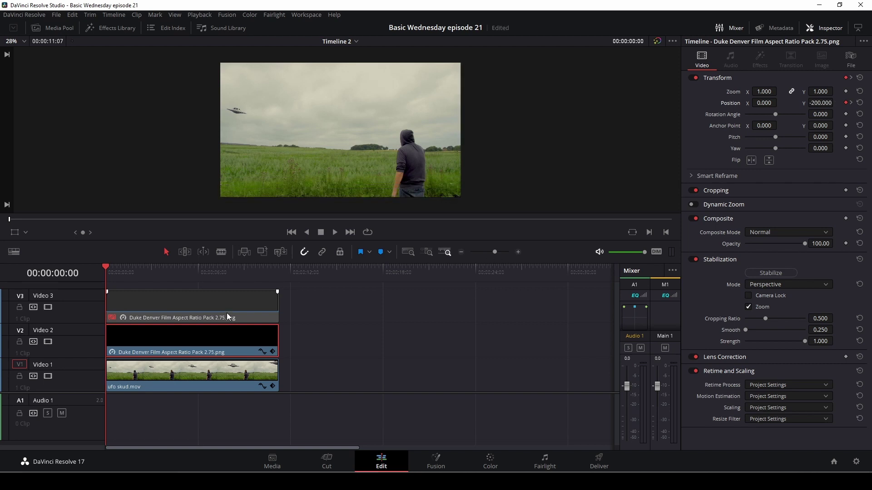
key(space)
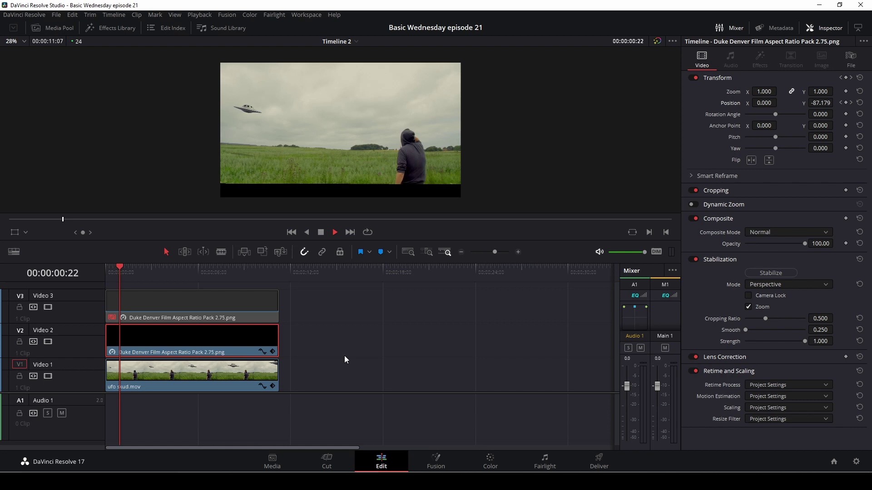
key(space)
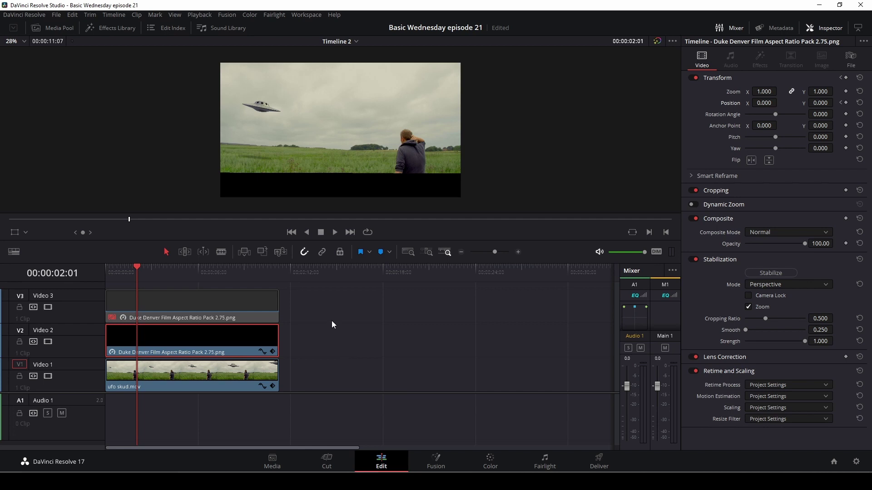
Step: Open the V3 top bar clip at its first frame on the Color page and pick the Curve window
click(168, 312)
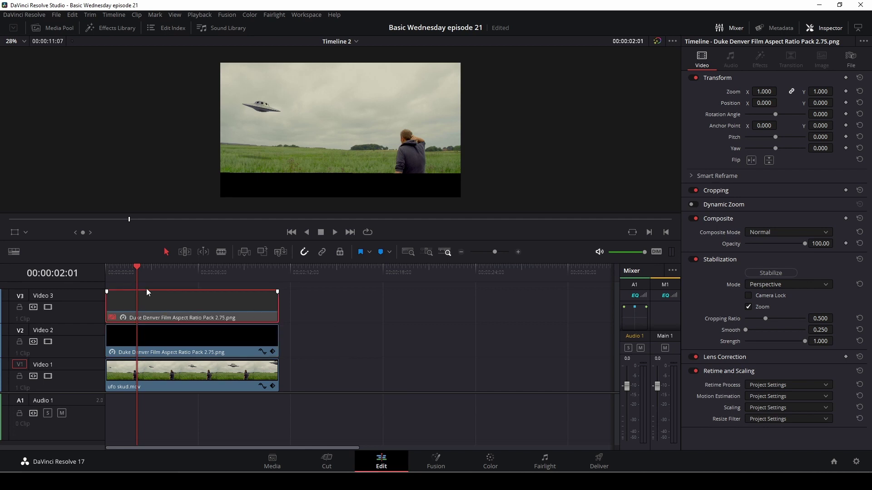
drag(141, 268, 109, 271)
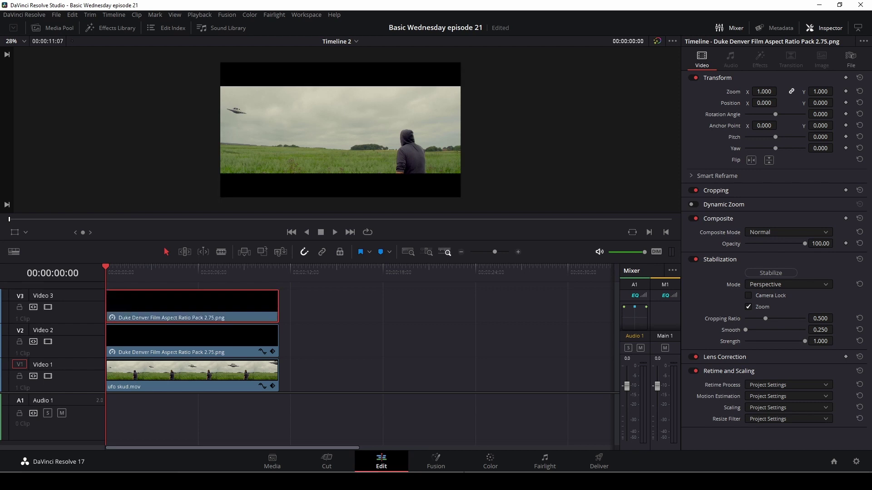
click(490, 461)
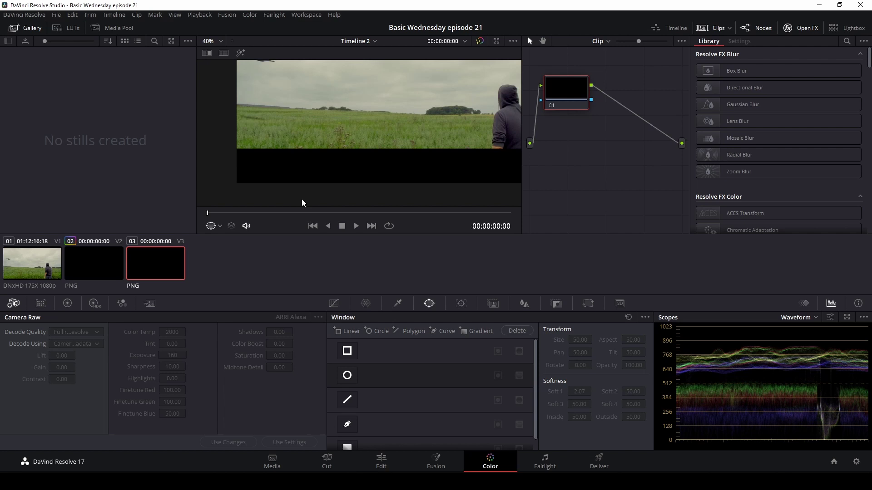
scroll(304, 203, down, 2)
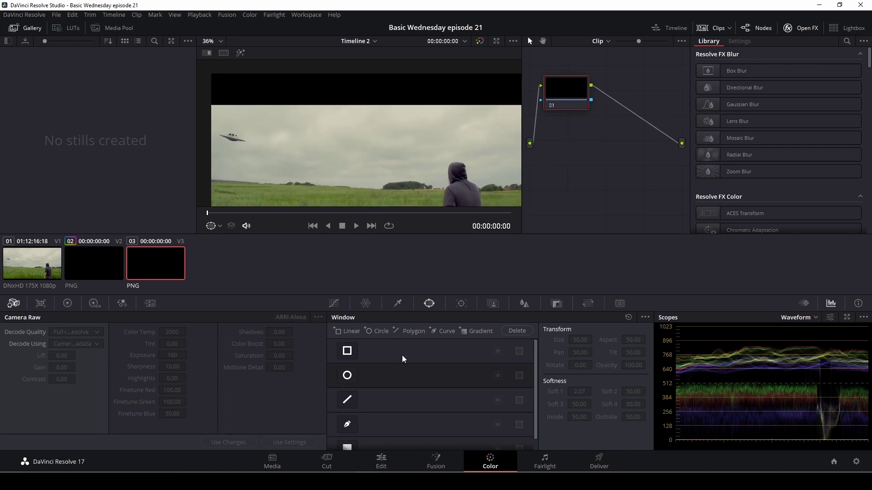
click(347, 424)
scroll(212, 129, up, 3)
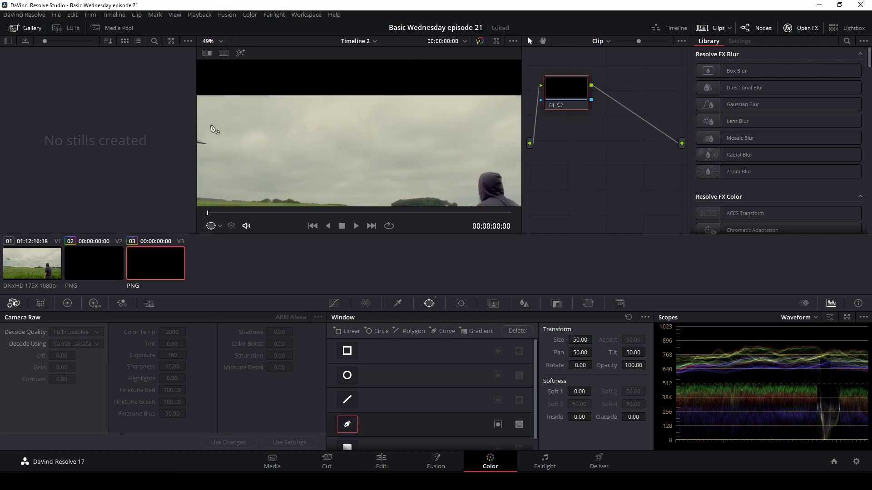
scroll(316, 141, down, 3)
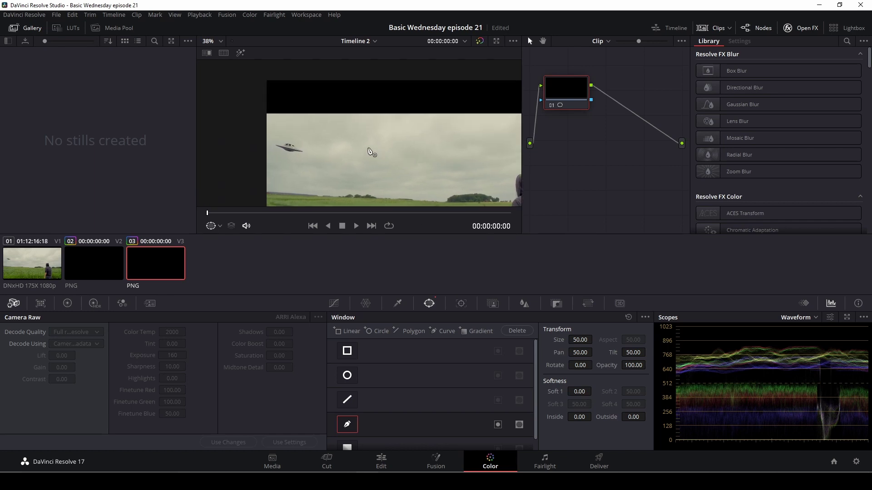
Step: Trace a curve window around the top black bar and close it at its first point
click(273, 113)
click(252, 114)
click(492, 113)
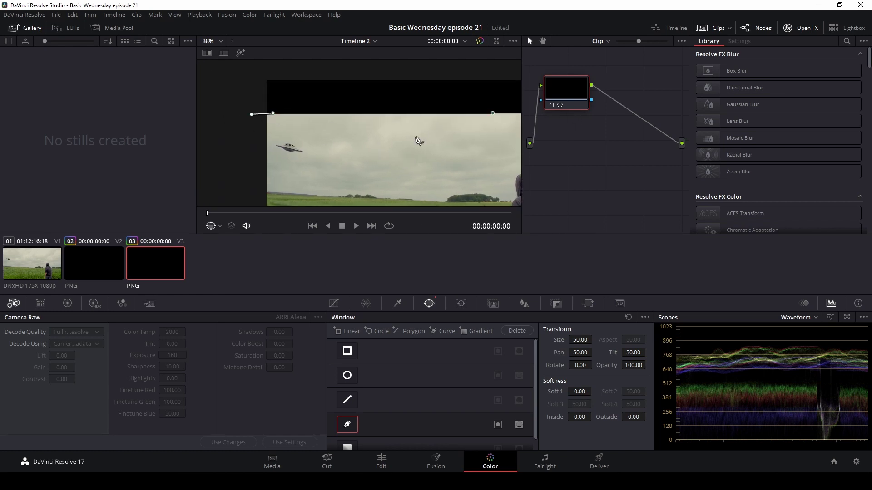
drag(419, 141, 264, 141)
click(460, 116)
click(463, 64)
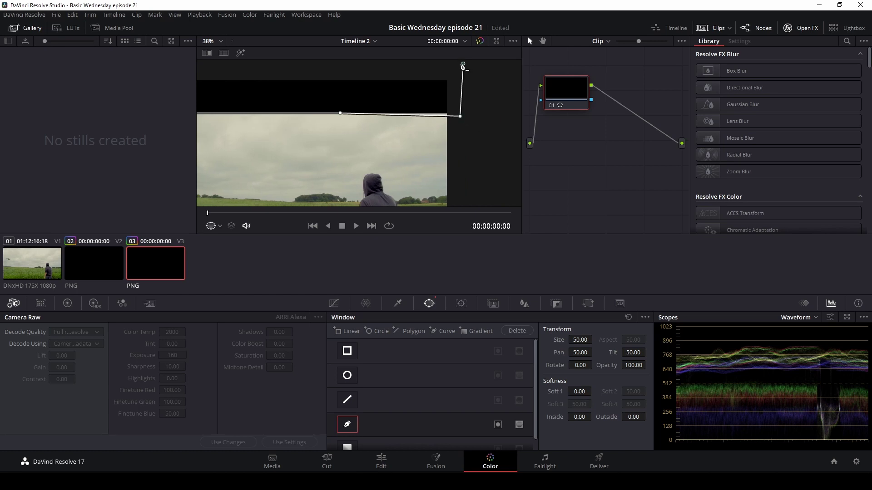
drag(460, 116, 460, 115)
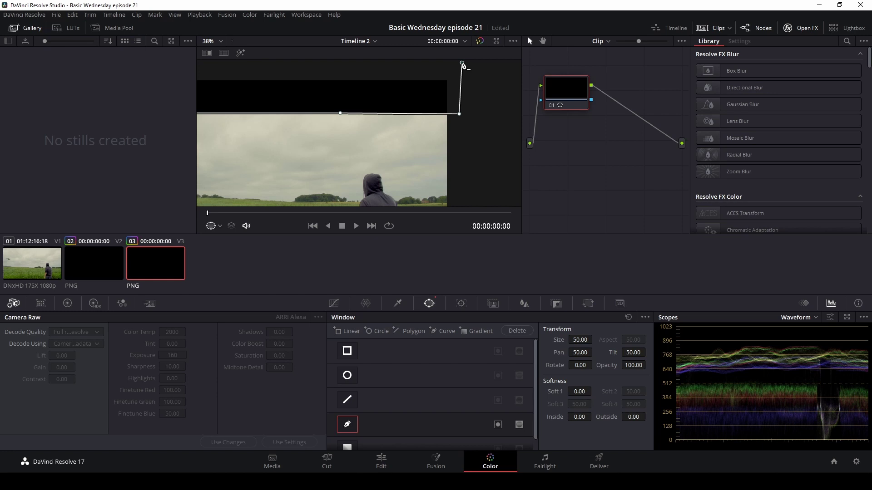
drag(349, 66, 312, 65)
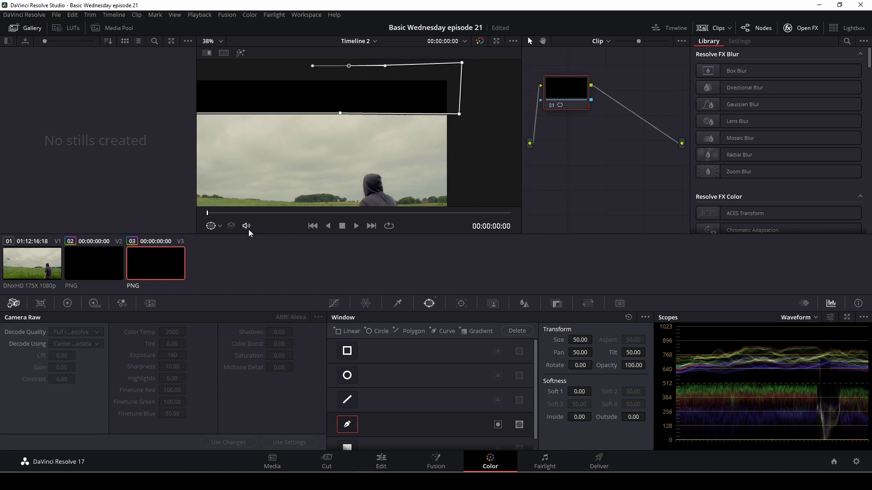
scroll(243, 134, down, 5)
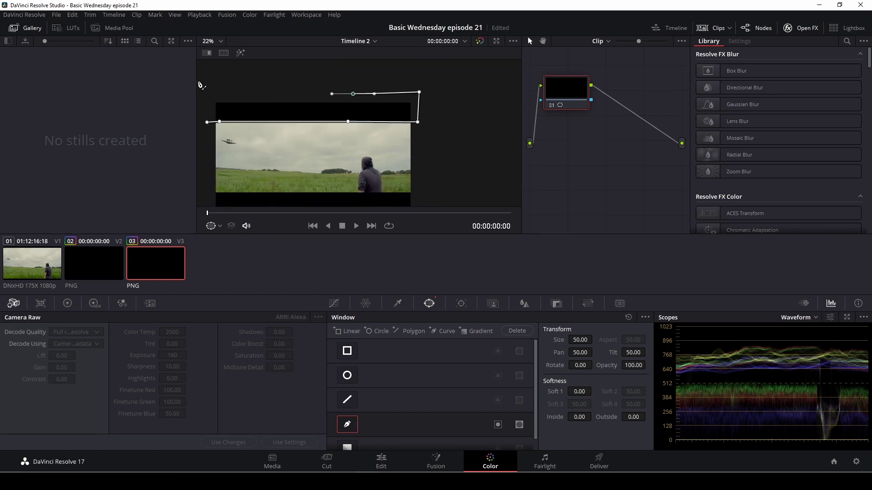
click(208, 79)
click(207, 122)
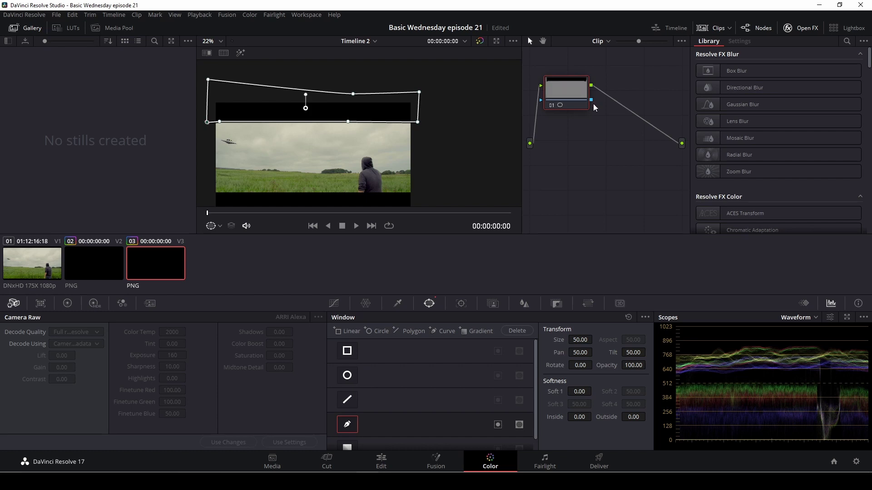
Step: Add an alpha output to the node graph and connect the node's key to it
right_click(610, 126)
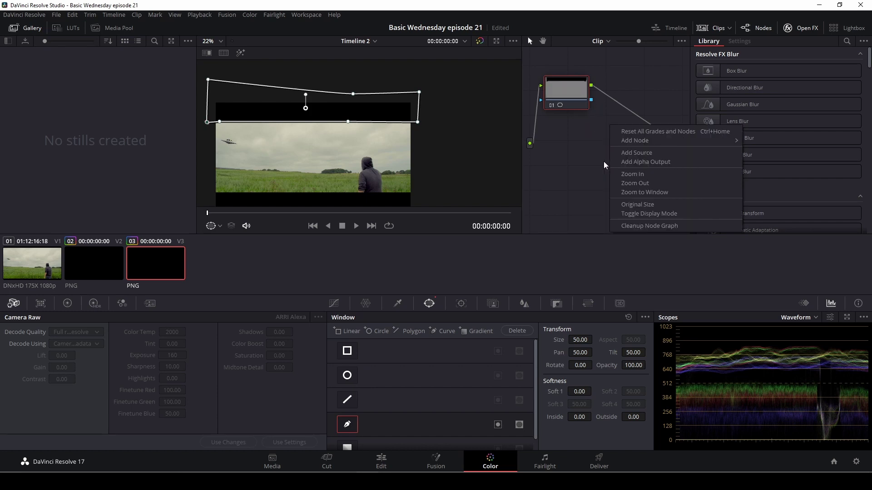
click(633, 162)
drag(591, 100, 681, 159)
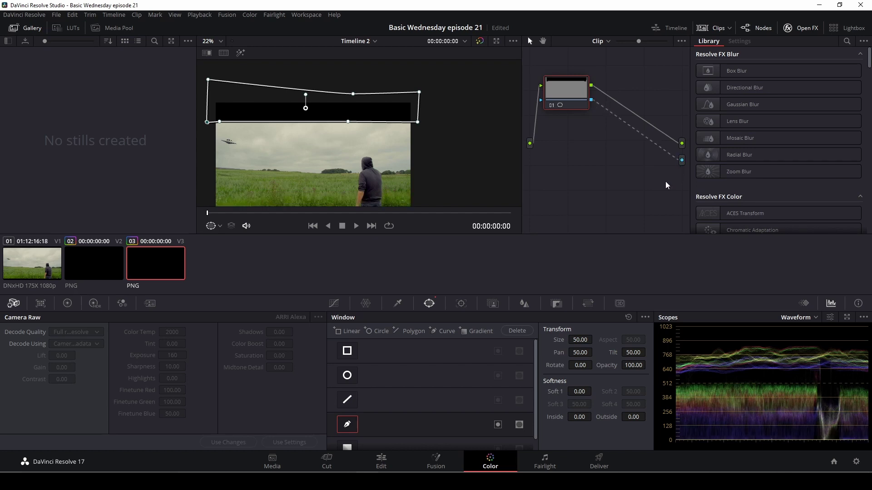
Step: Keyframe the V3 top bar's Position Y from 256 at the start to 0 at 00:00:01:17, then play back
click(393, 468)
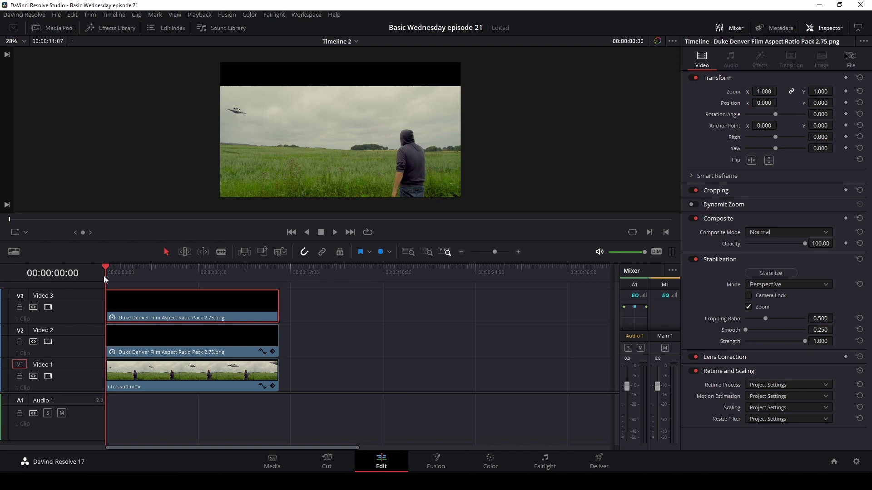
drag(105, 268, 132, 271)
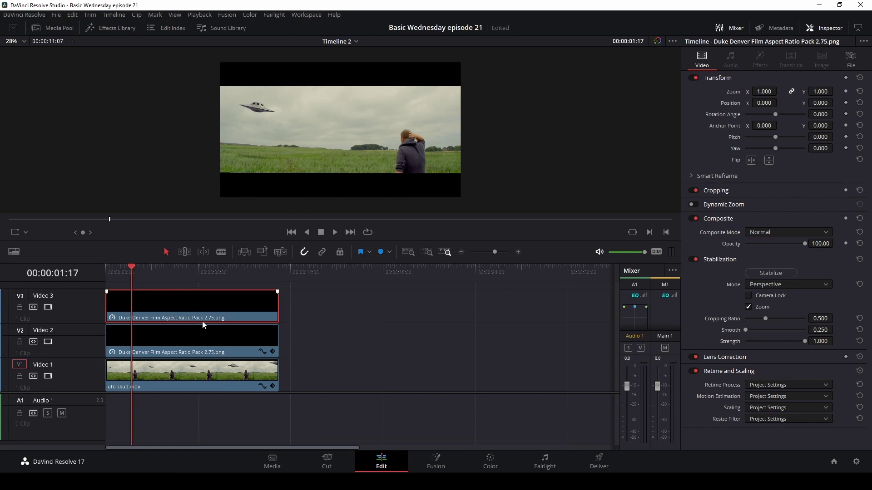
click(846, 103)
drag(143, 267, 105, 269)
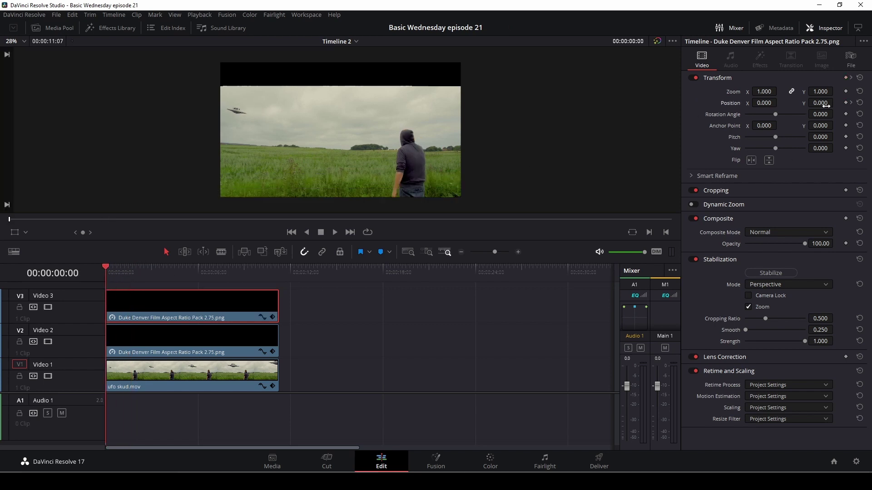
drag(820, 103, 865, 103)
key(space)
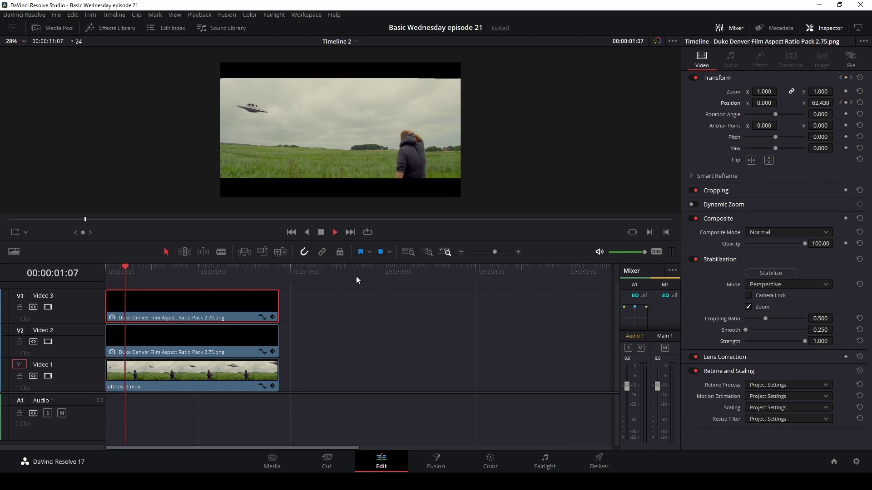
key(space)
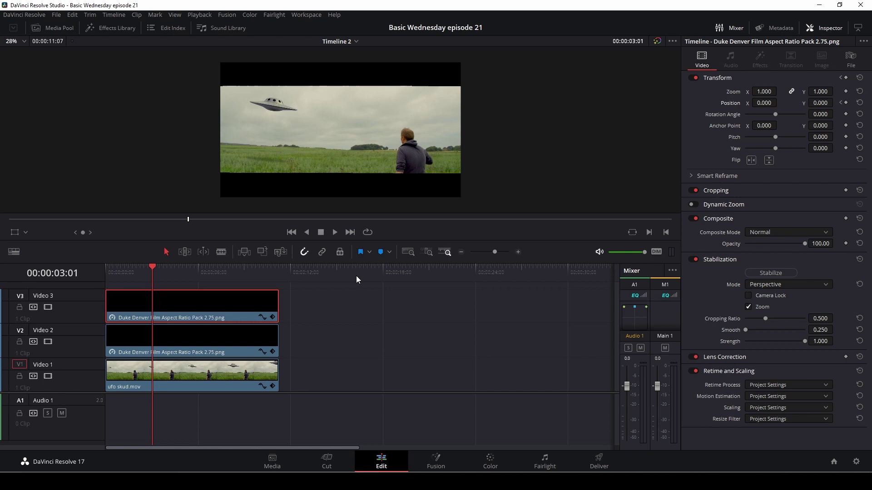
Step: Move the disabled top PNG bar clip later on V3 and show the Toolbox Generators list
drag(150, 266, 156, 267)
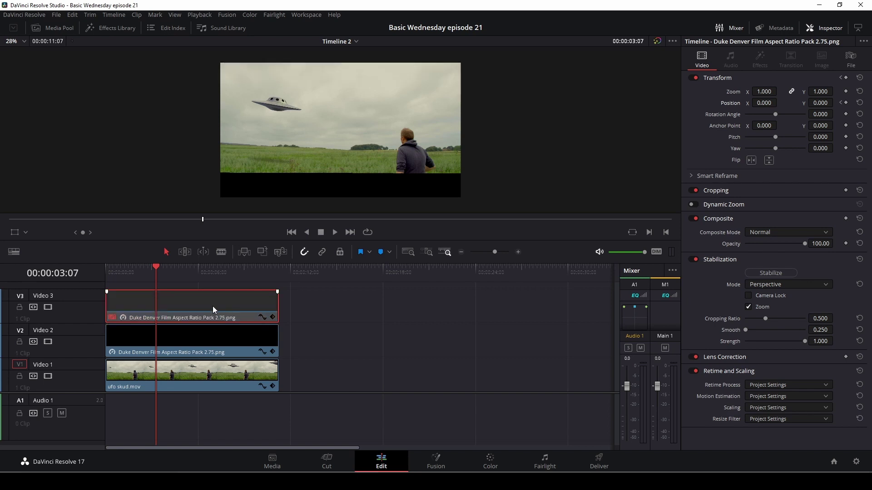
drag(213, 306, 491, 317)
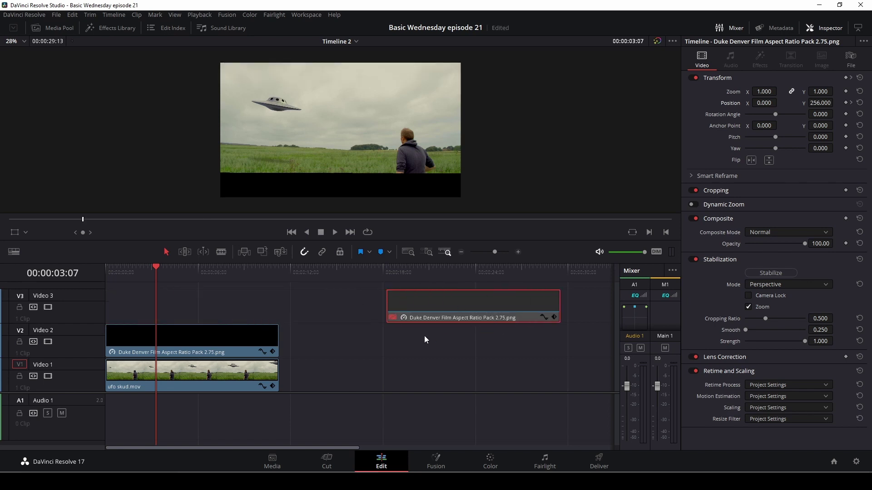
click(52, 27)
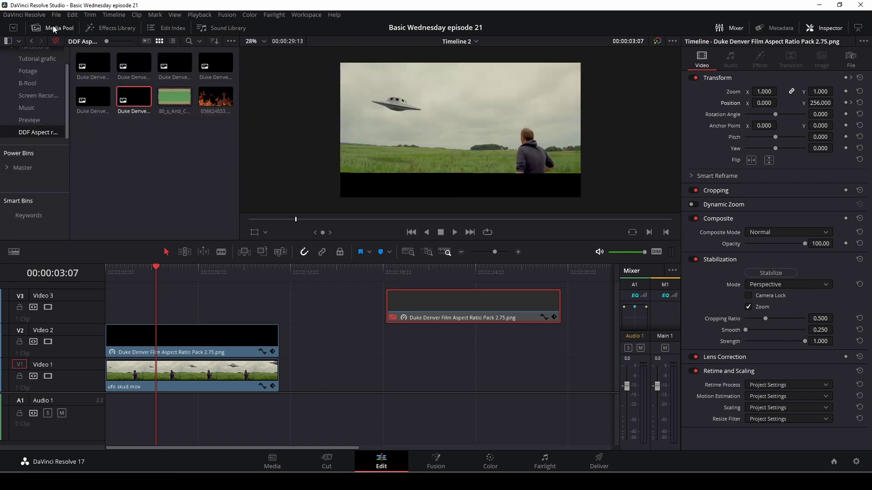
click(119, 26)
click(34, 103)
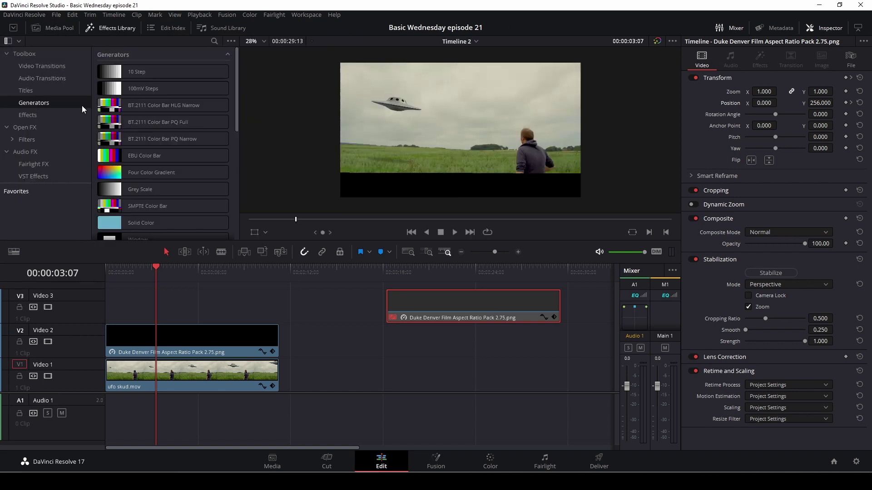
Step: Place a Solid Color generator on V3 and extend it to the UFO footage's length
click(134, 223)
drag(133, 223, 110, 306)
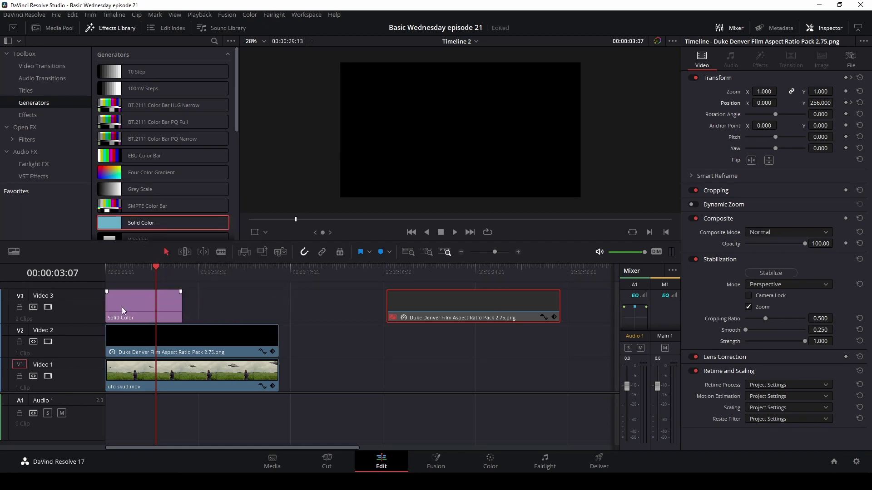
drag(177, 309, 278, 303)
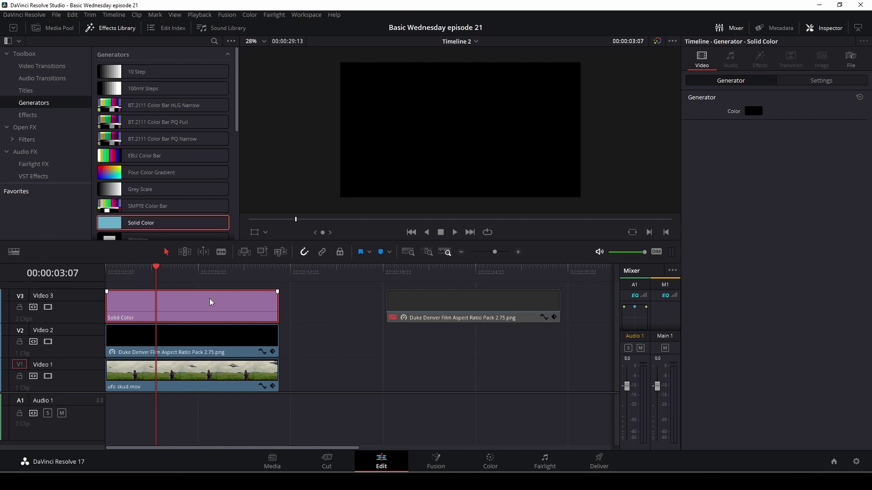
Step: Move the bottom PNG bar later and drop the Solid Color clip down to Video 2
drag(189, 341, 477, 344)
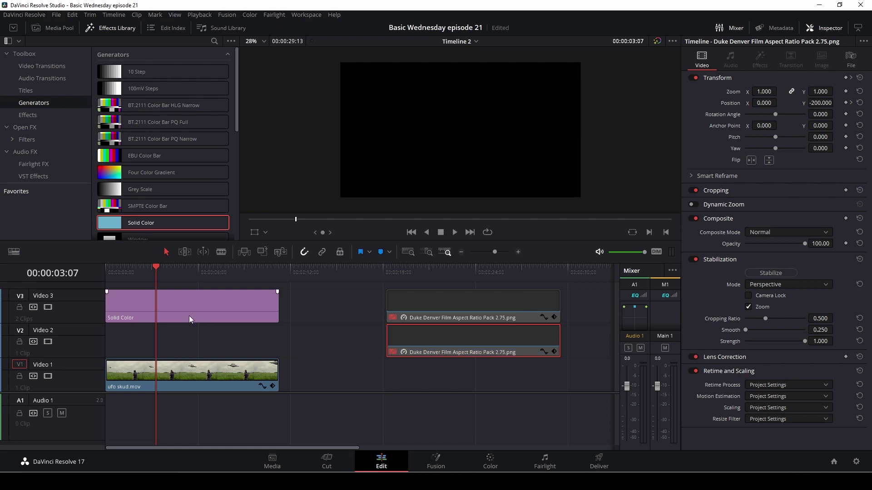
click(172, 301)
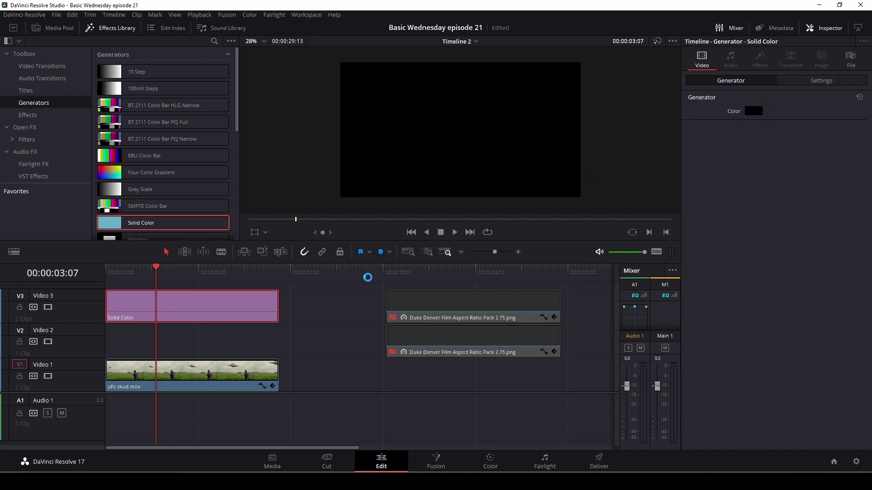
drag(205, 311, 196, 341)
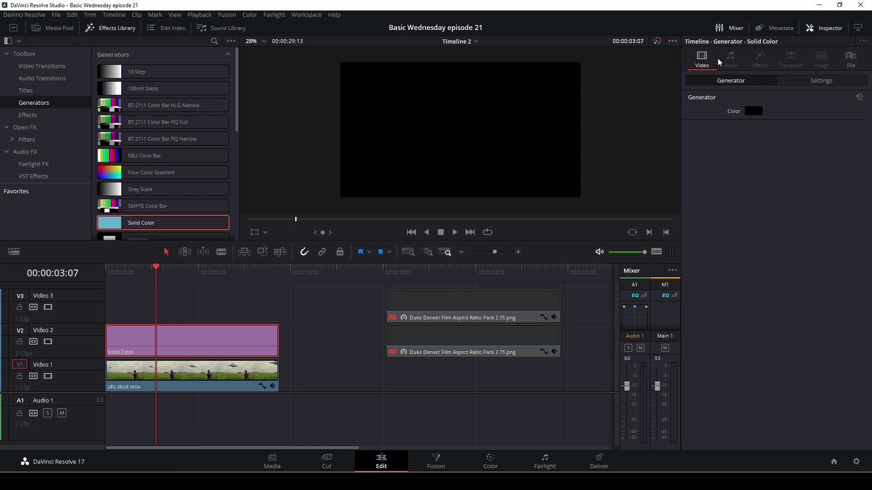
click(802, 82)
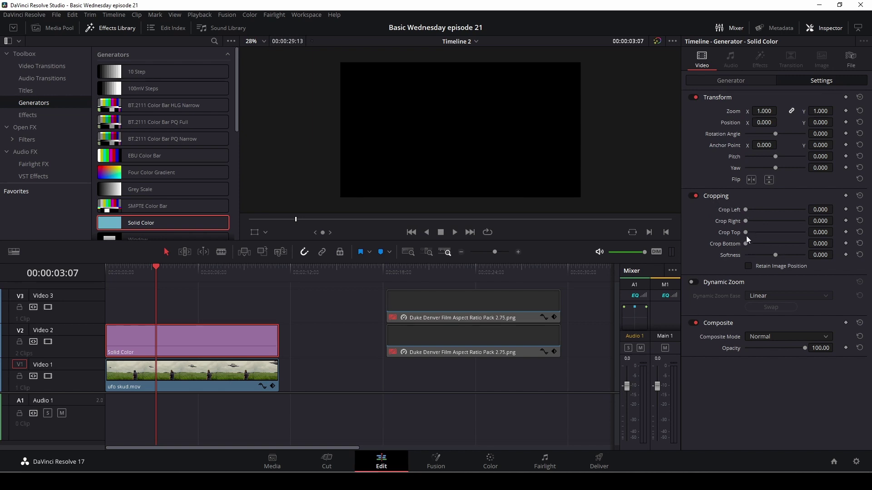
Step: Crop the Solid Color to a bottom bar (Crop Top 898.6), then Alt-drag a copy to V3 at Position Y 895
drag(746, 233, 795, 238)
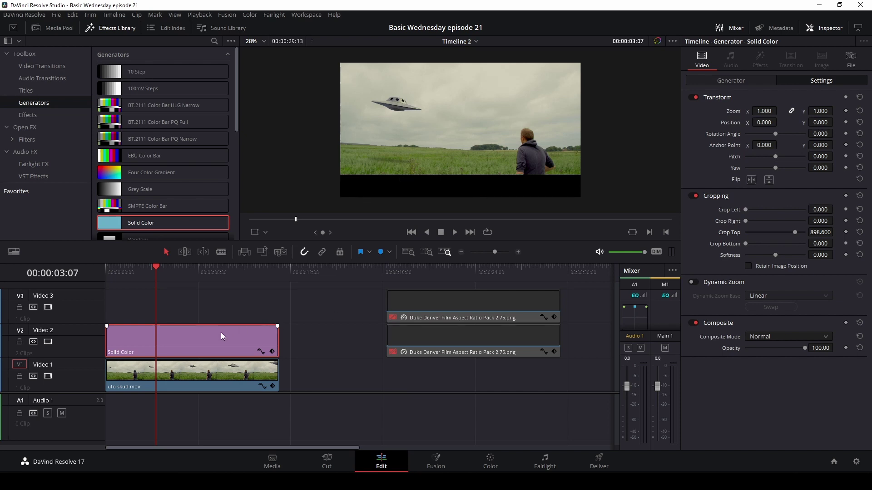
drag(221, 333, 223, 304)
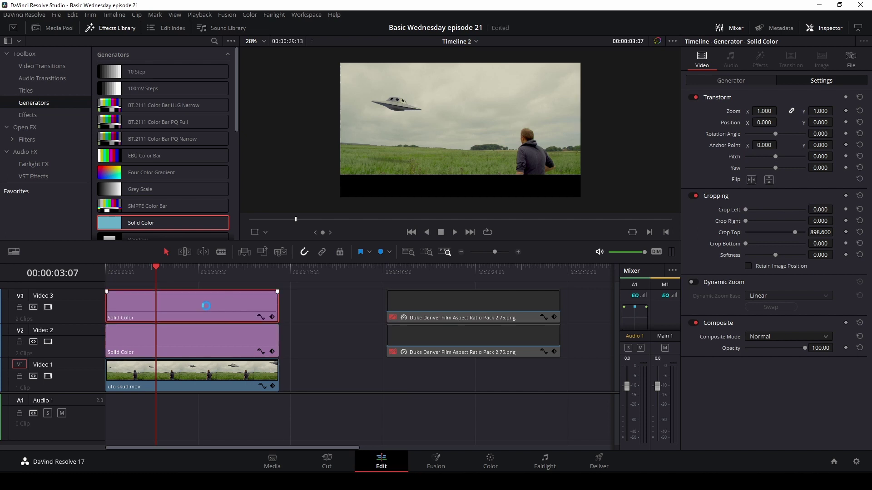
click(742, 81)
click(803, 80)
drag(820, 123, 835, 122)
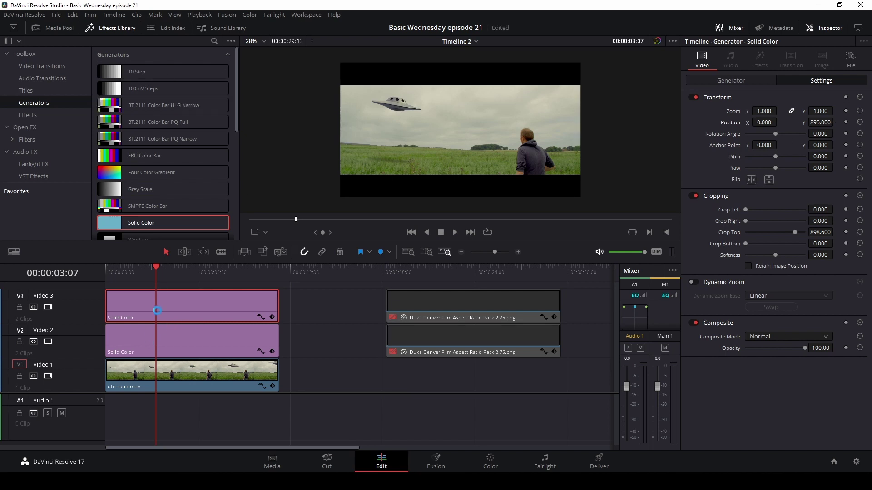
Step: Add Position keyframes on both Solid Color bars at 00:00:02:07
drag(155, 266, 108, 277)
click(129, 336)
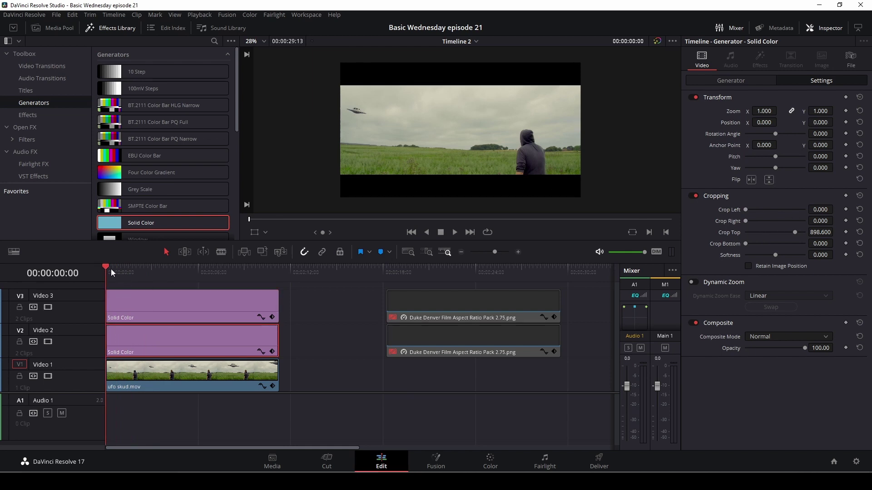
drag(111, 269, 141, 271)
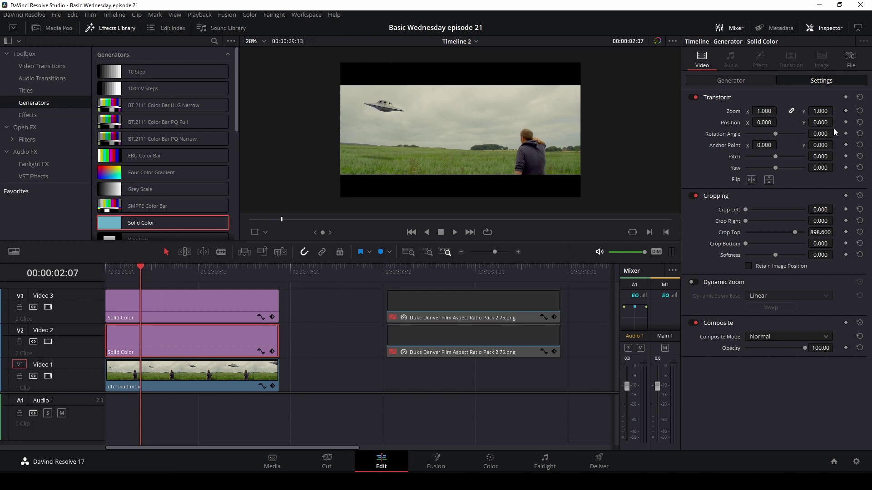
click(845, 122)
click(140, 314)
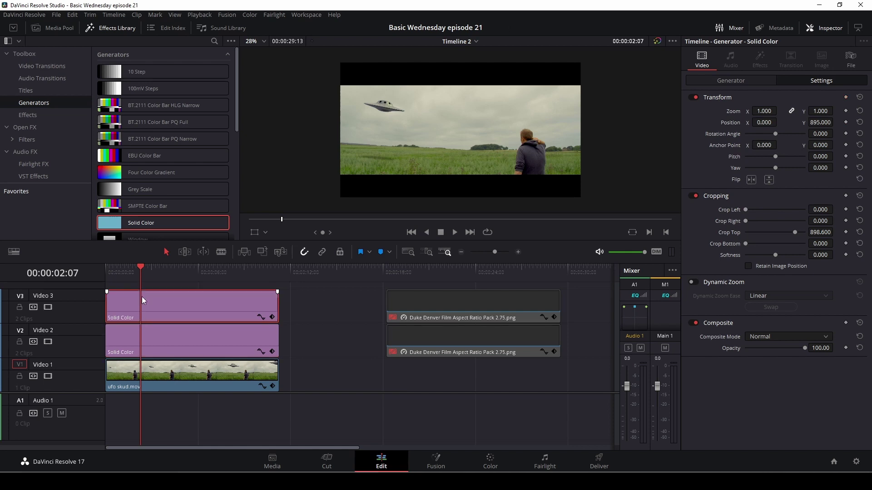
click(846, 121)
Step: At 00:00:00:00, push the top bar up and the bottom bar down off-screen, then play
drag(144, 271, 106, 271)
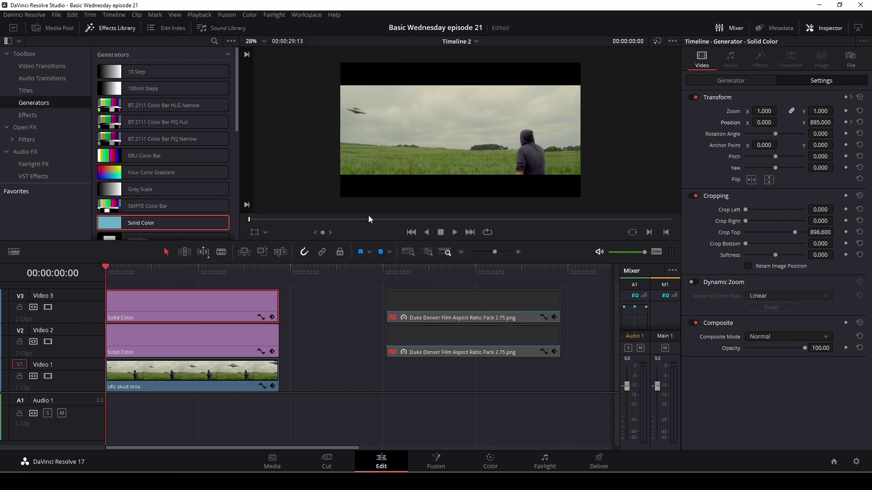
drag(821, 123, 831, 122)
click(121, 342)
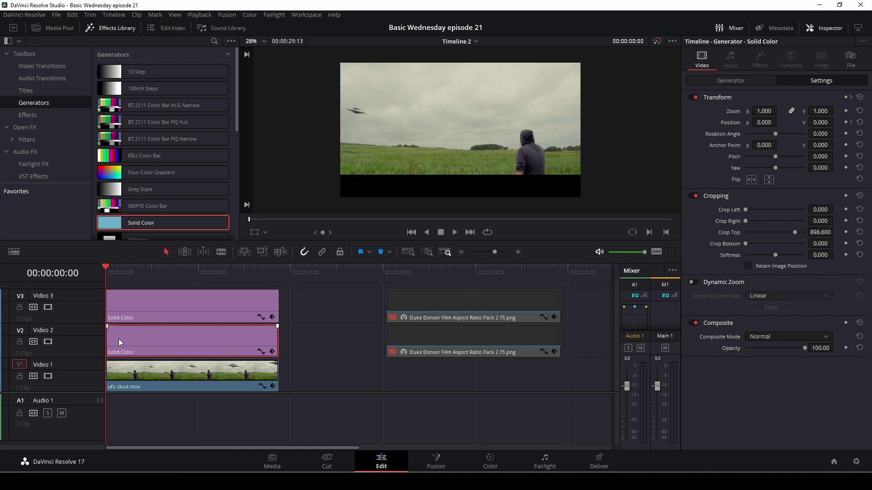
drag(823, 121, 809, 121)
key(space)
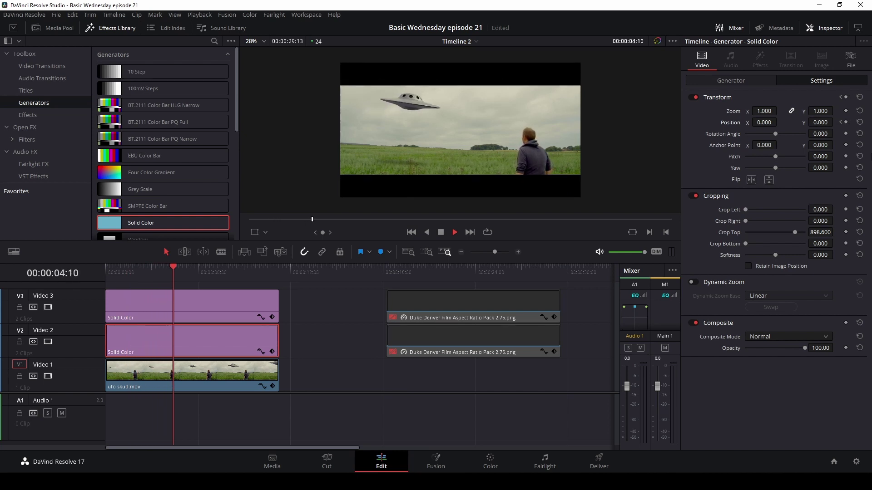
key(space)
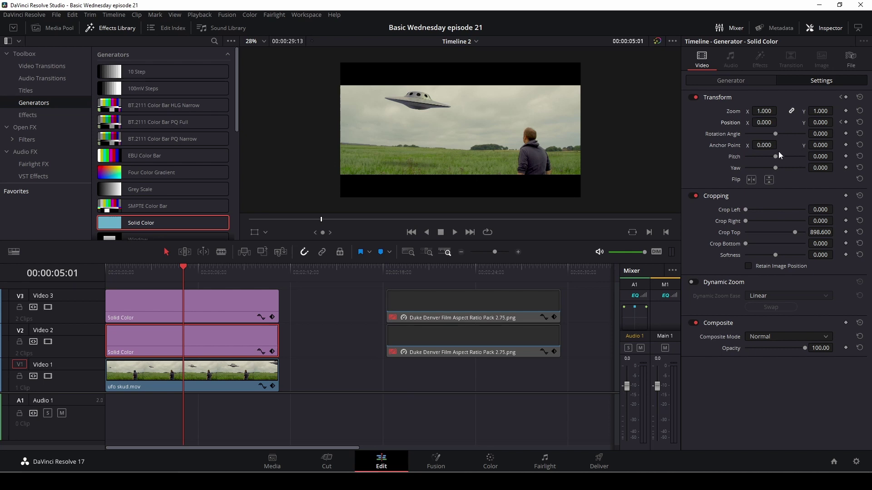
Step: Disable the top and bottom Solid Color bar clips on V3 and V2
click(227, 307)
click(253, 341)
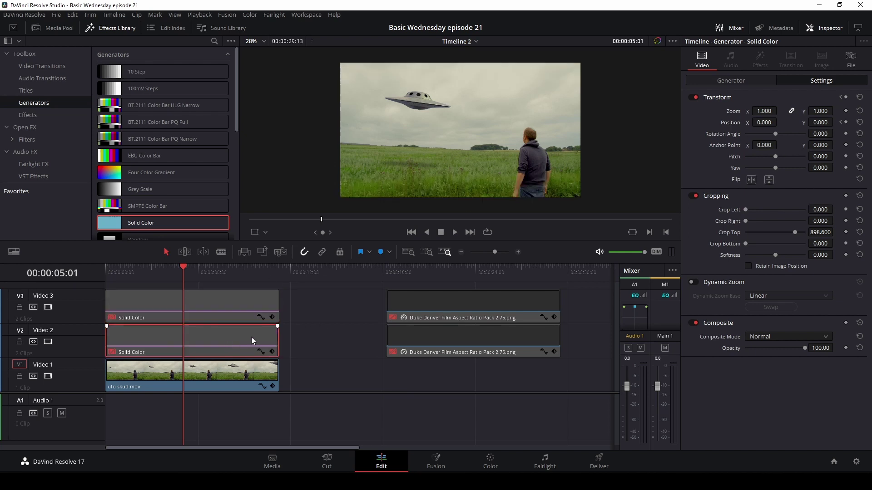